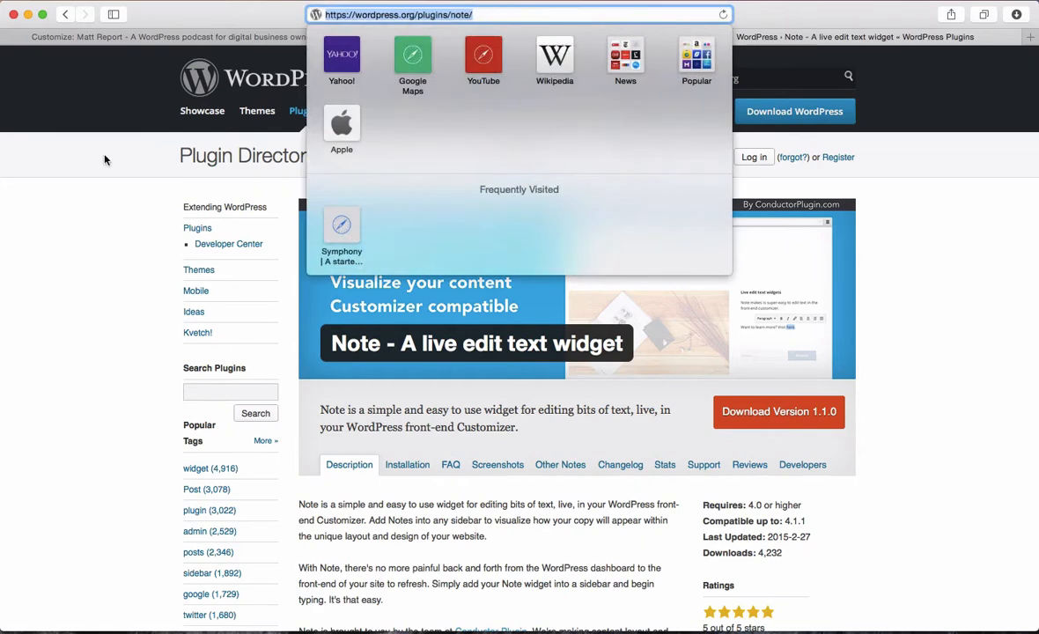
# - Read through the Note plugin's changelog in the WordPress plugin directory
pyautogui.click(92, 172)
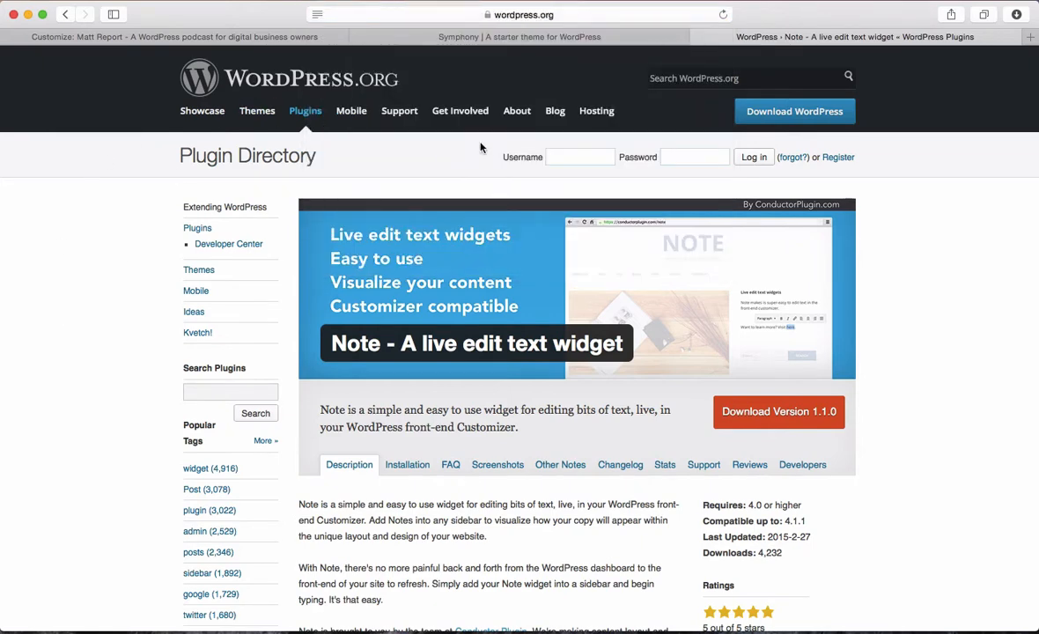
pyautogui.scroll(-3, 448, 261)
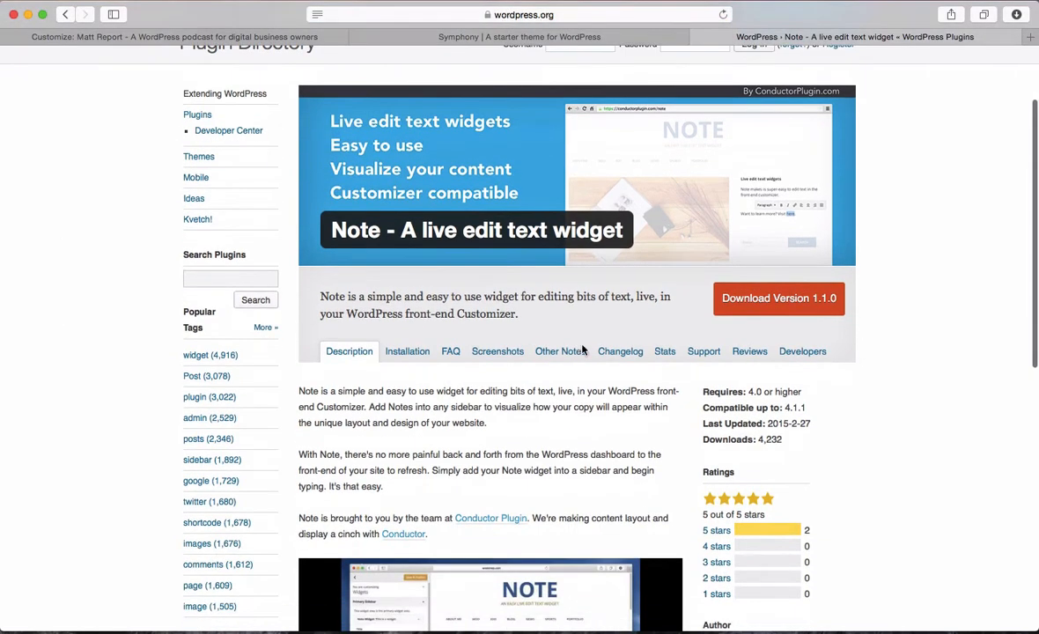
pyautogui.click(619, 351)
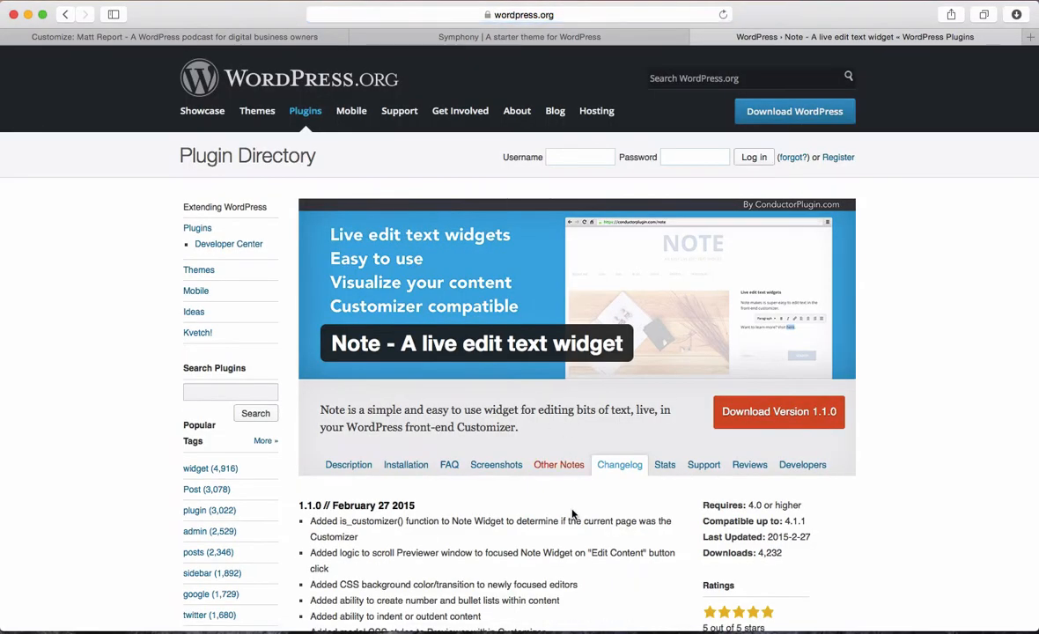
pyautogui.scroll(-2, 460, 486)
pyautogui.scroll(-1, 460, 486)
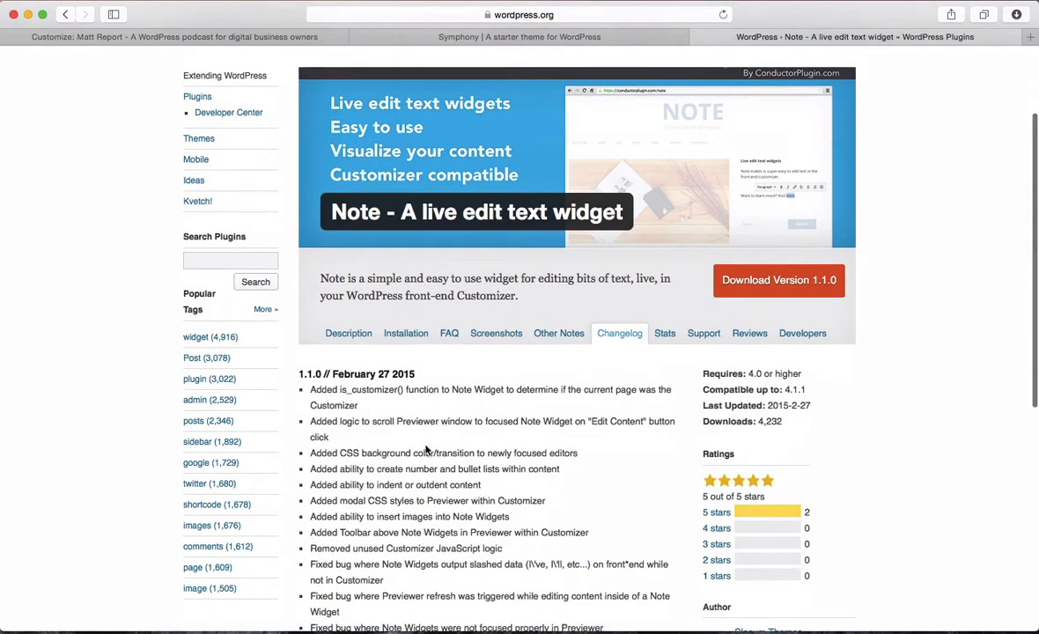
# - Go to the Matt Report site customizer and add a Note widget to the Primary Sidebar
pyautogui.click(196, 37)
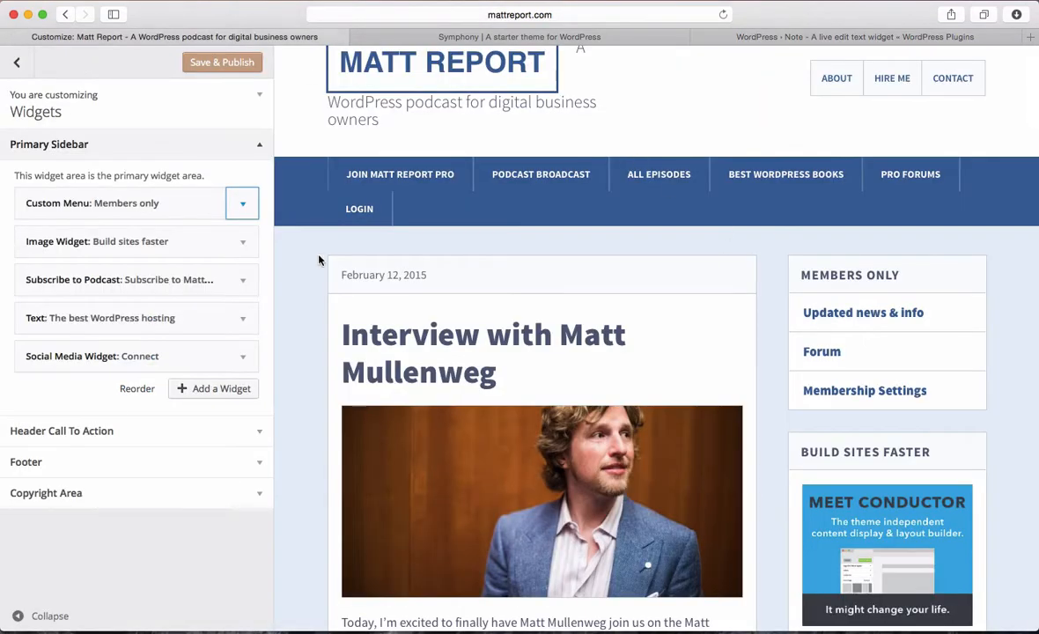
pyautogui.scroll(-2, 308, 388)
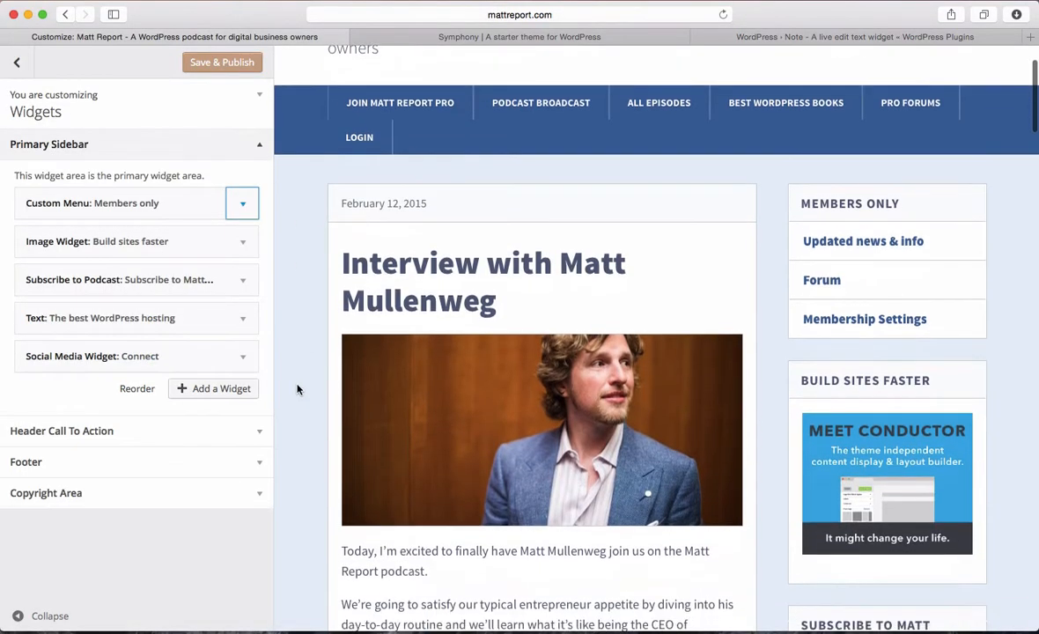
pyautogui.click(211, 389)
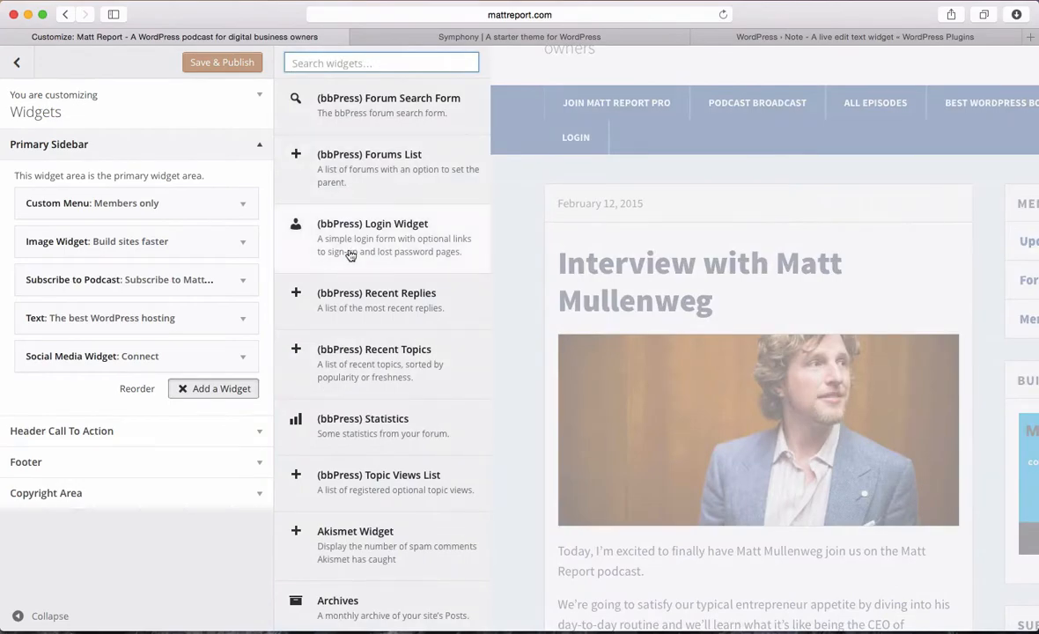
pyautogui.write('note')
pyautogui.click(395, 120)
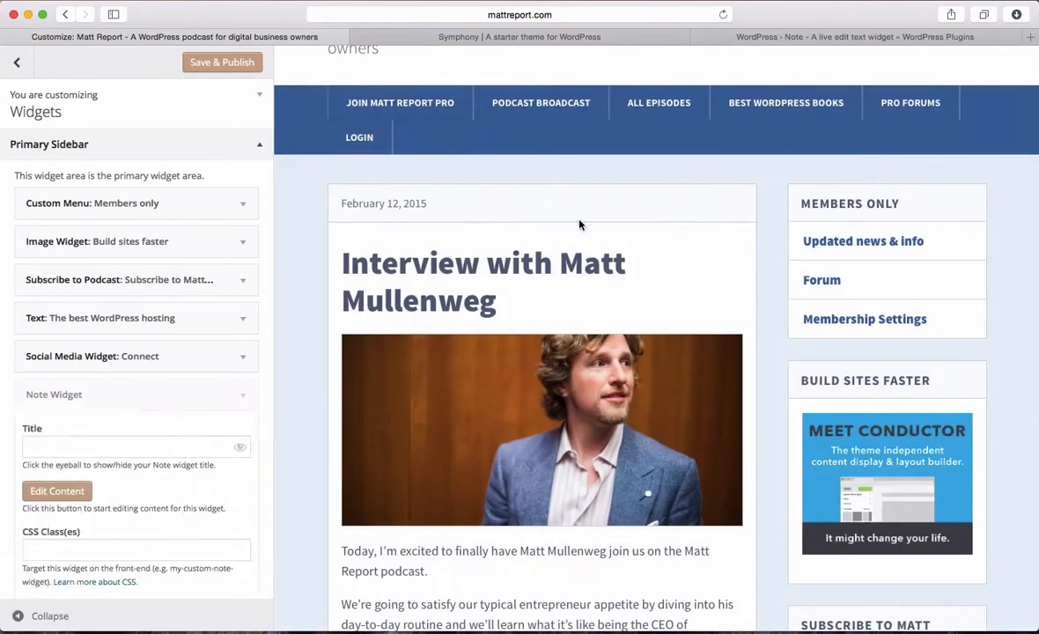
# - Locate the new Note widget in the preview, try focusing its content for editing, and return to its settings
pyautogui.scroll(-8, 582, 225)
pyautogui.scroll(-6, 702, 351)
pyautogui.scroll(-6, 703, 351)
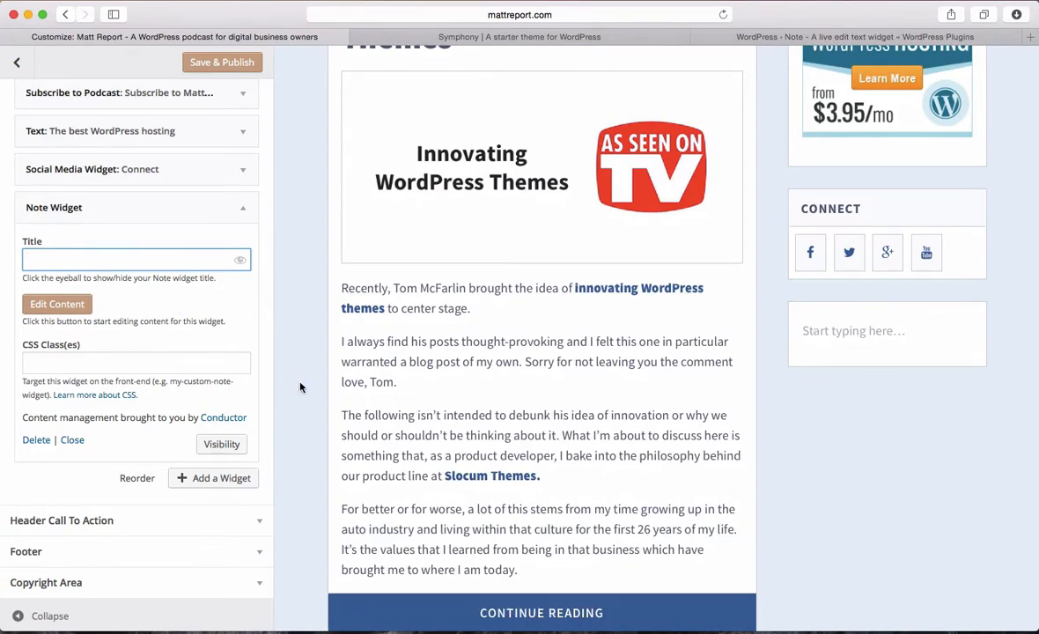
pyautogui.click(75, 310)
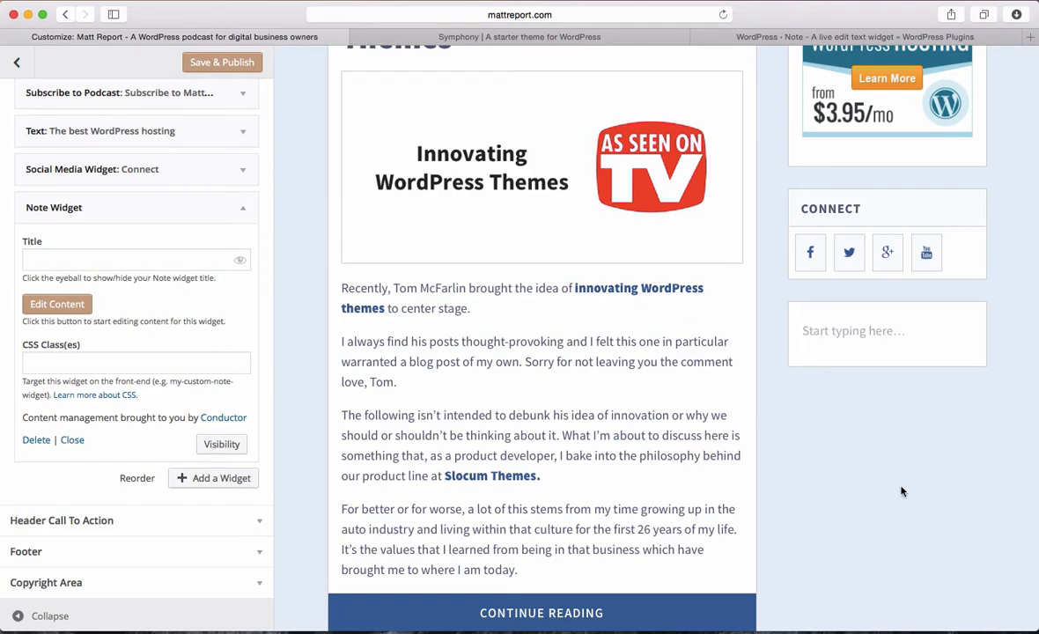
pyautogui.moveTo(789, 330)
pyautogui.click(43, 306)
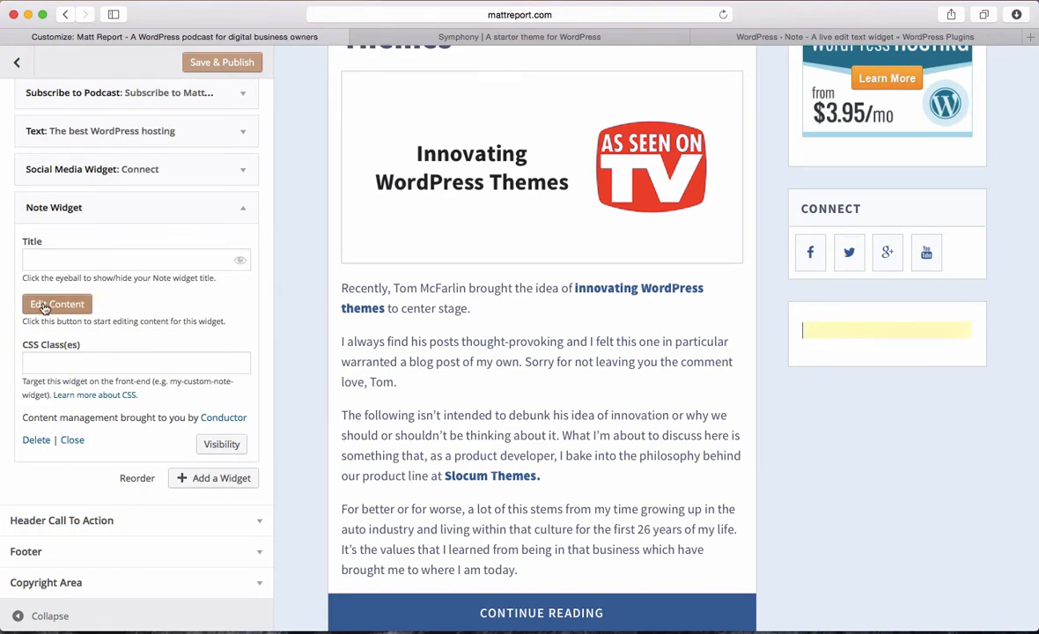
pyautogui.moveTo(835, 343)
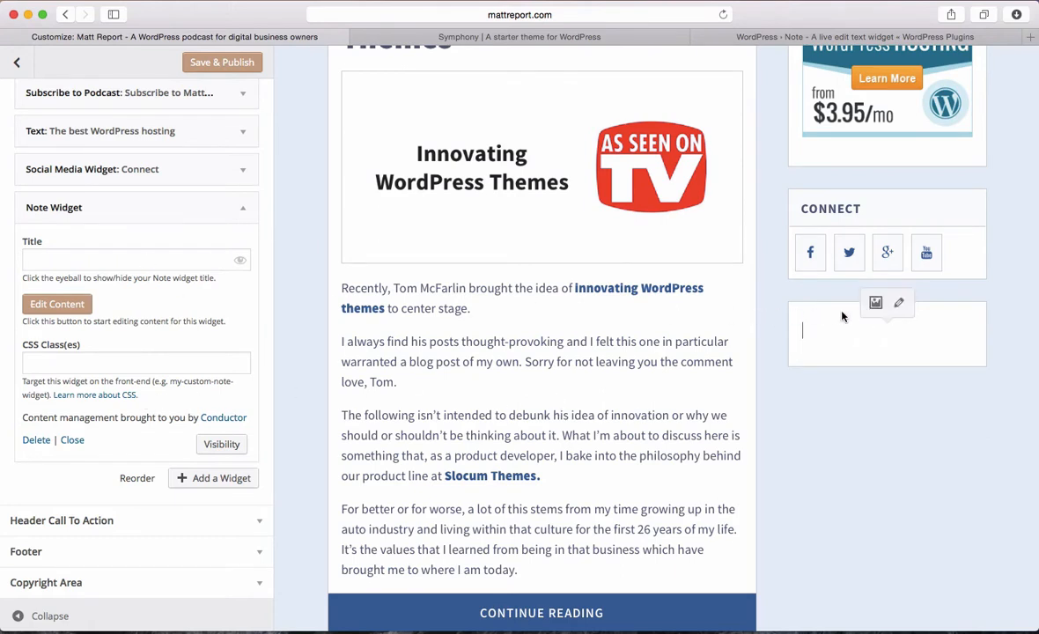
pyautogui.click(898, 303)
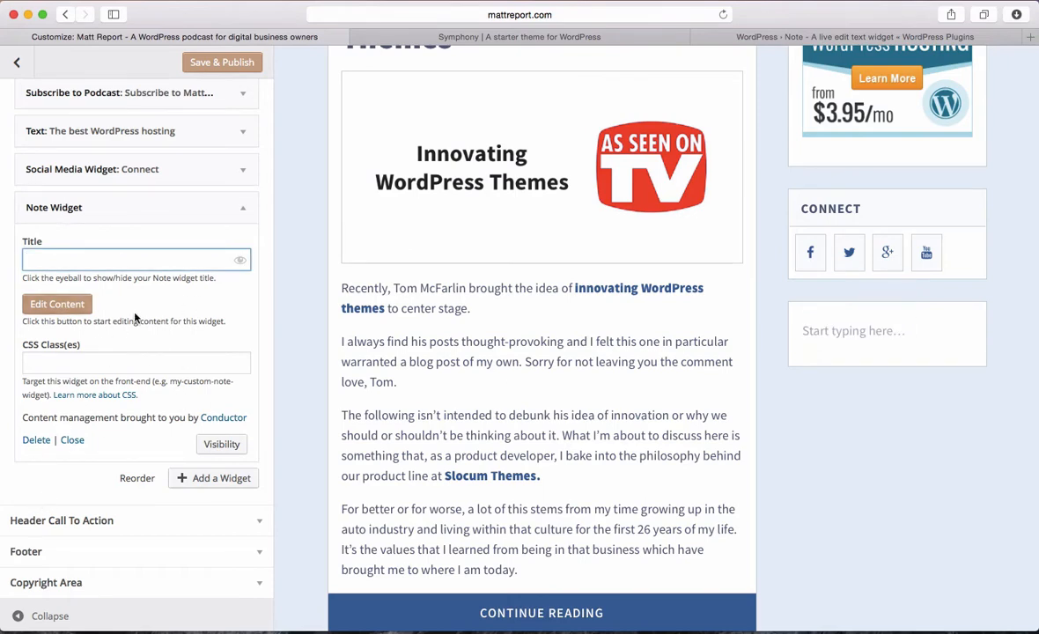
# - Collapse the customizer controls and enter "Let's add some text here." in the Note widget, followed by a new line
pyautogui.click(17, 615)
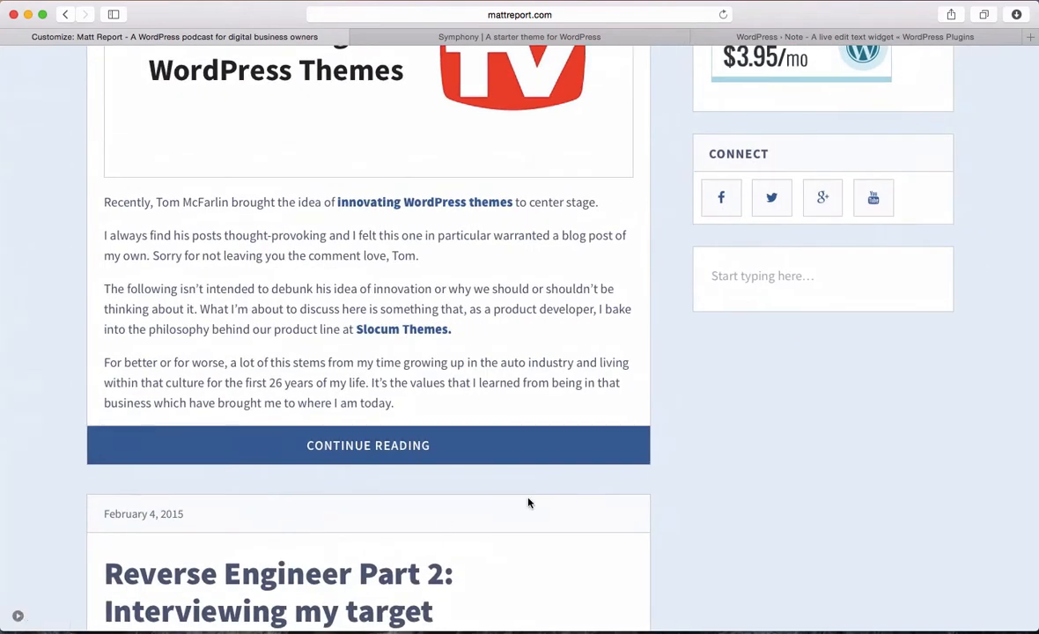
pyautogui.click(744, 275)
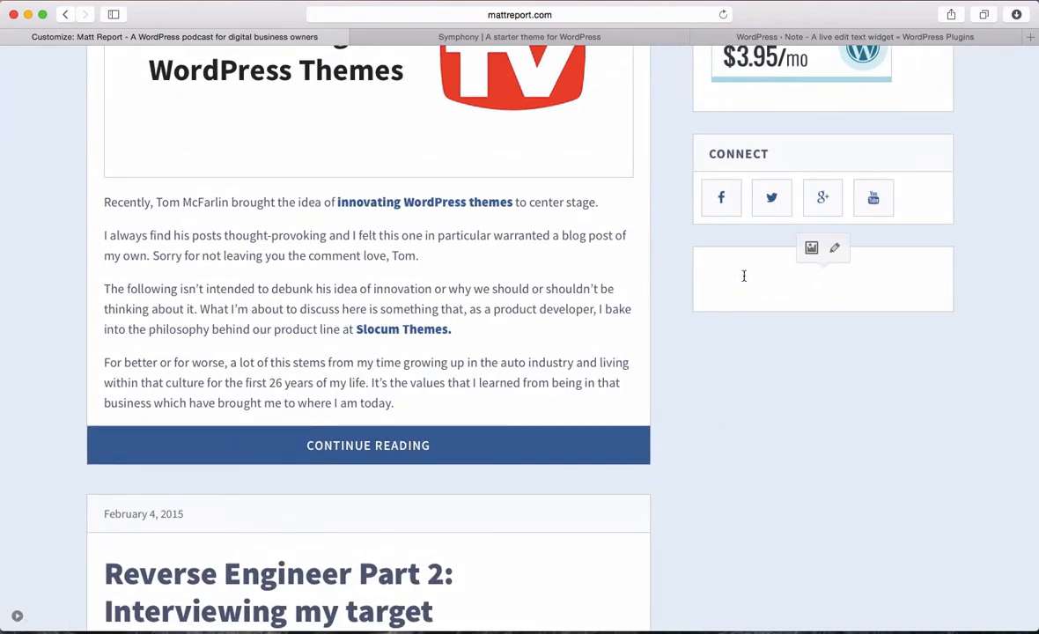
pyautogui.write("Let's add some text here.")
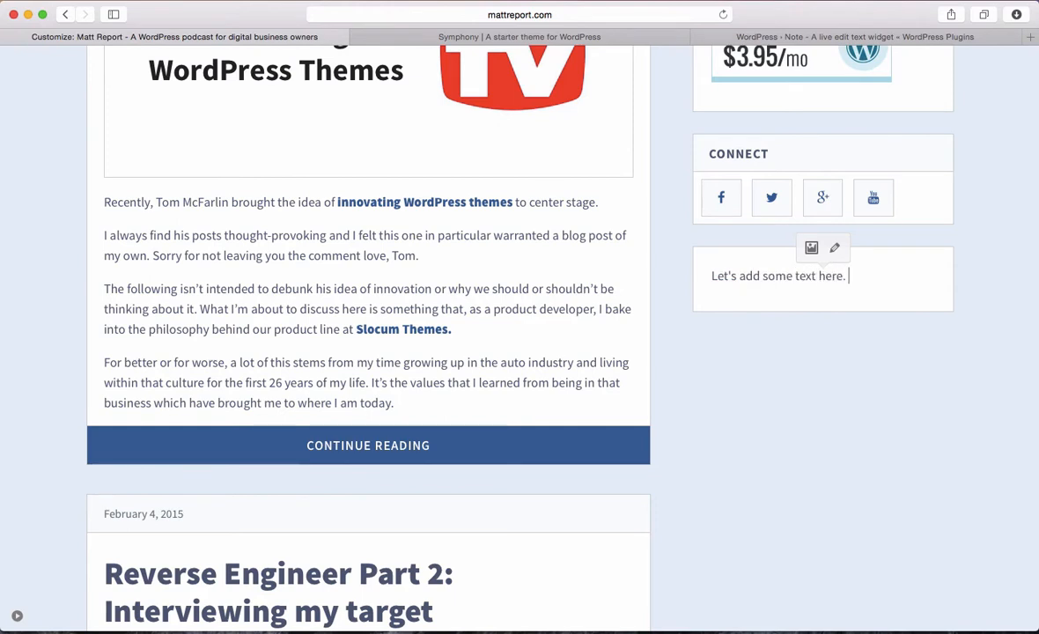
pyautogui.press('Return')
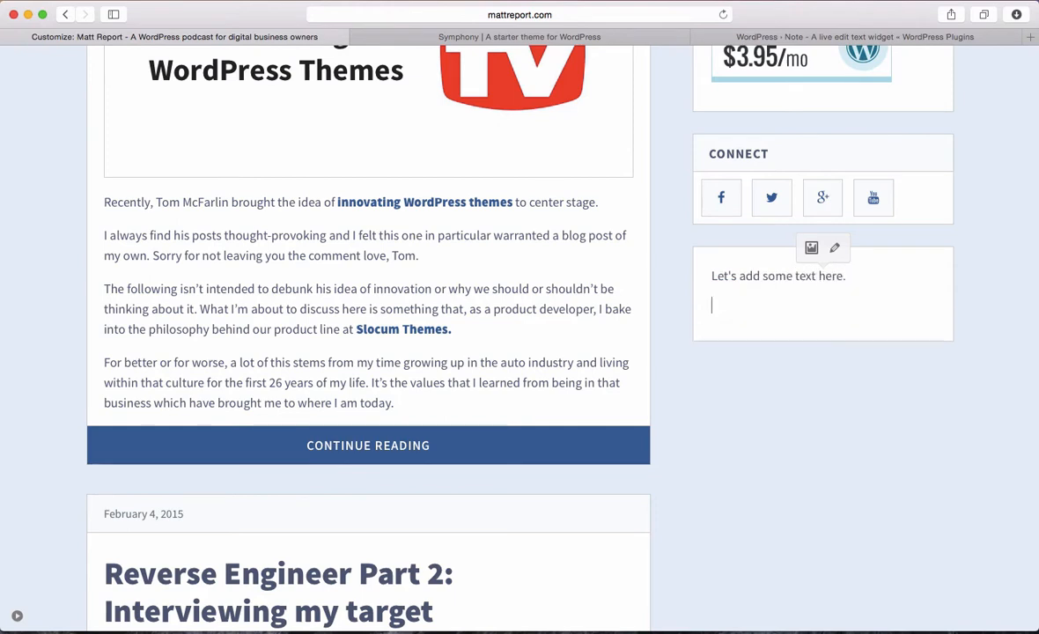
# - Insert the media library photo of the man in the blue suit below the Note widget's text
pyautogui.click(810, 251)
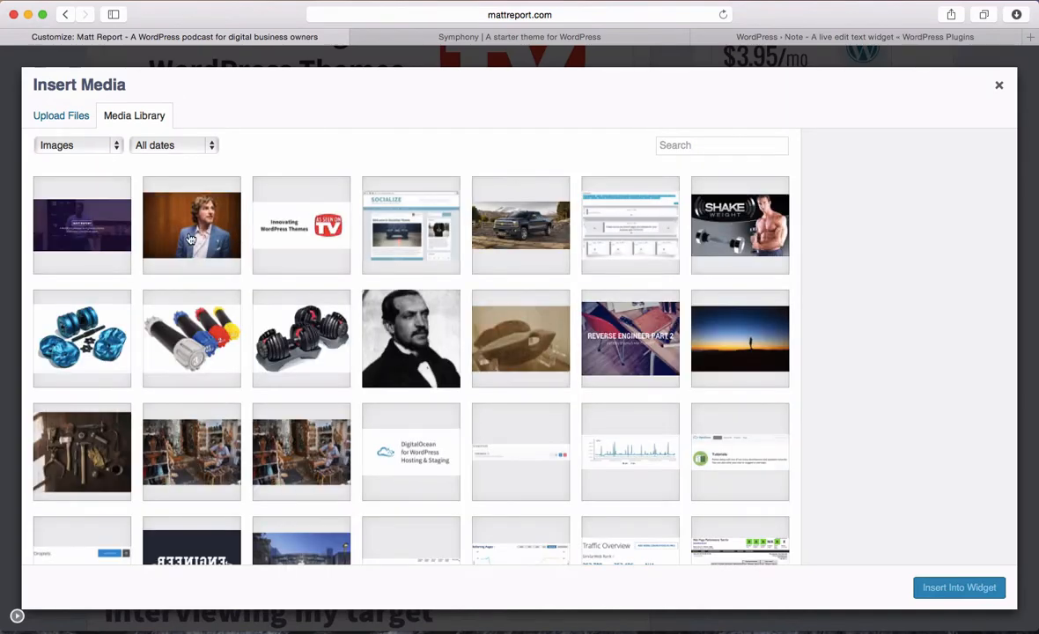
pyautogui.click(191, 224)
pyautogui.click(950, 596)
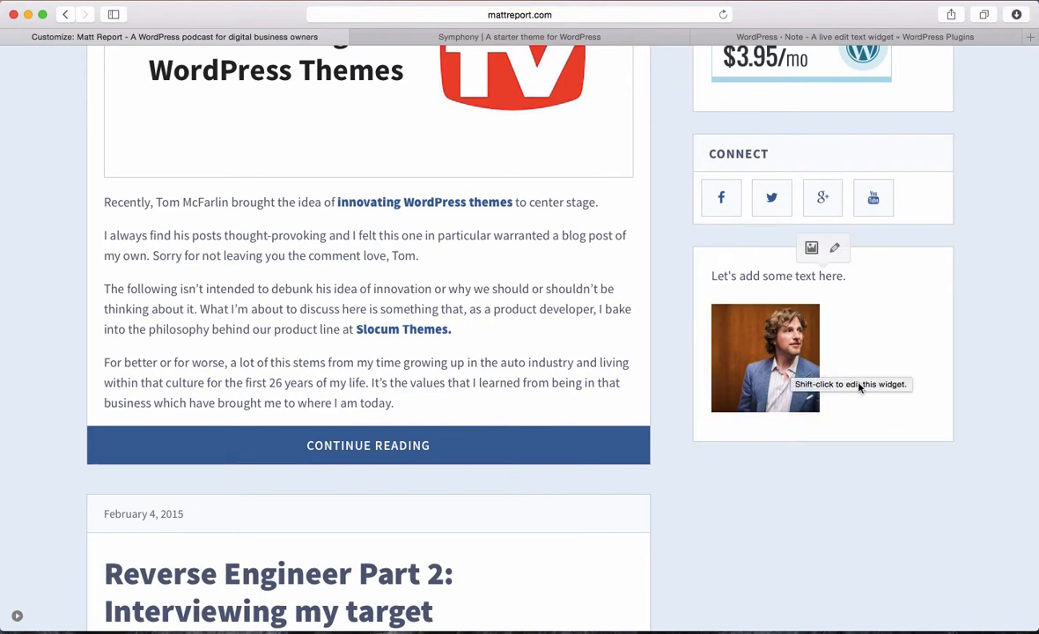
# - Change the inserted photo's size to Large – 436 × 290 in its image details
pyautogui.click(793, 359)
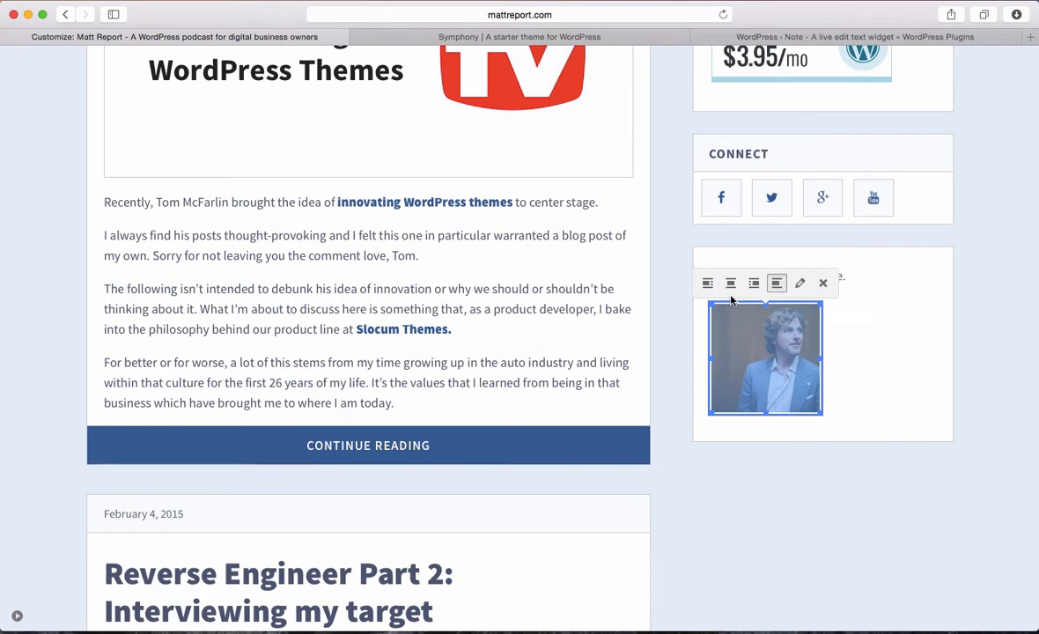
pyautogui.moveTo(762, 317)
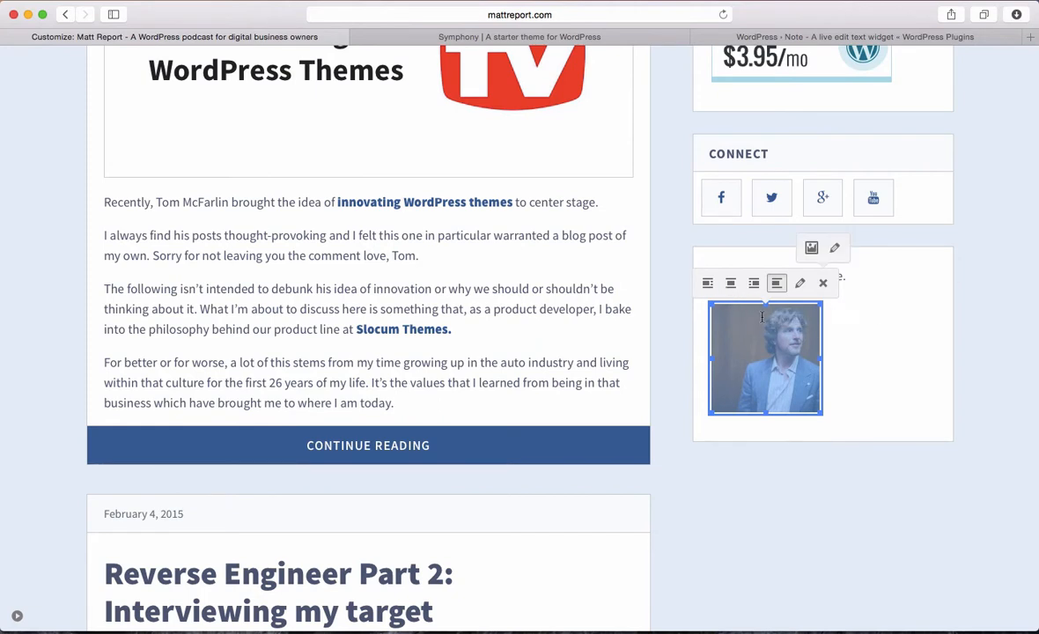
pyautogui.click(847, 370)
pyautogui.click(766, 349)
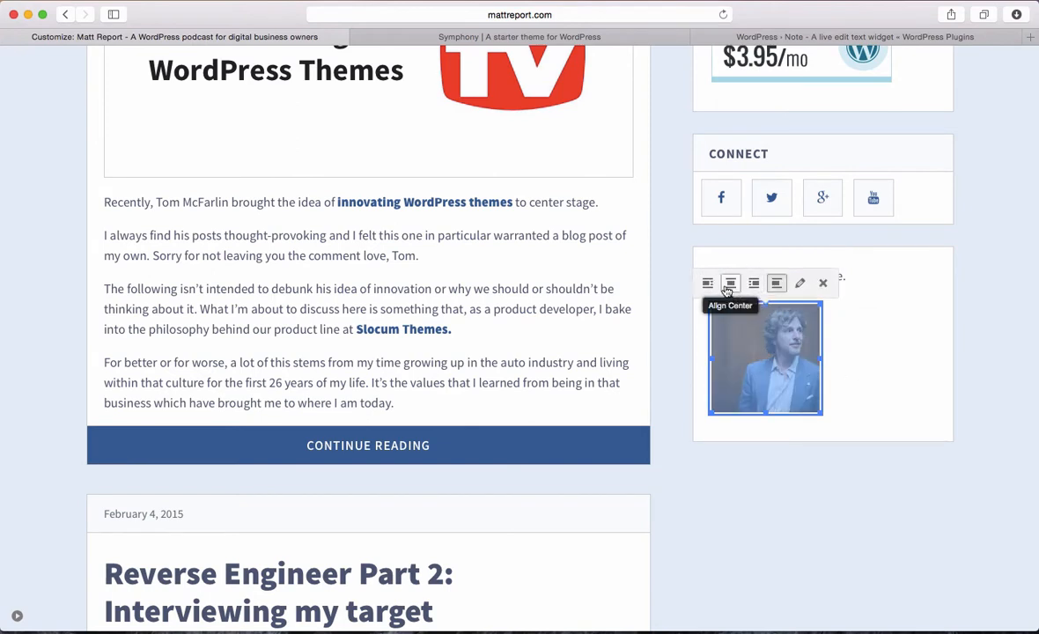
pyautogui.click(798, 283)
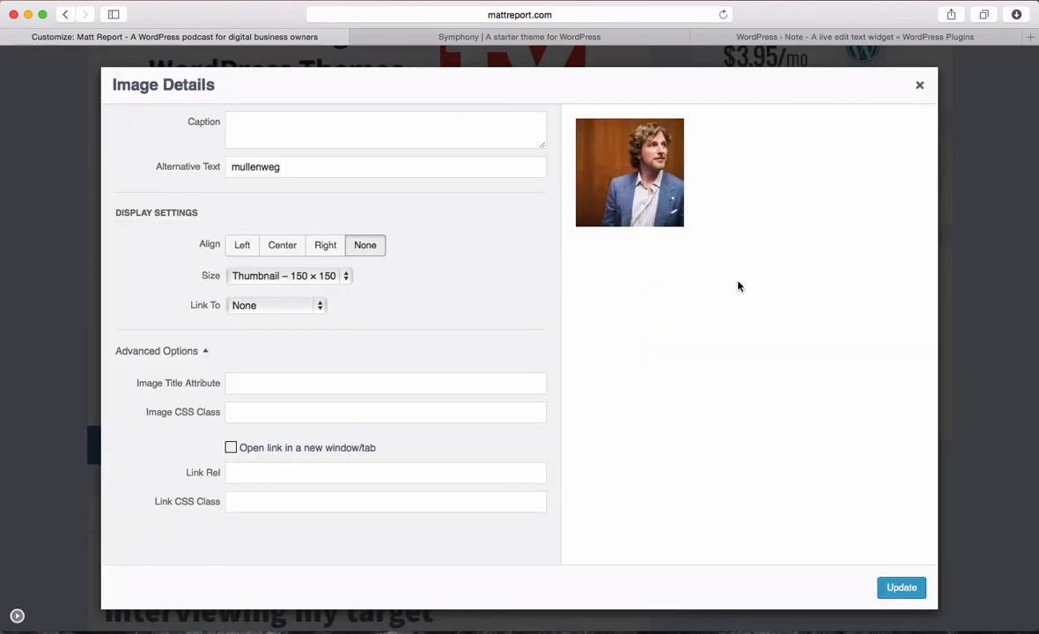
pyautogui.click(315, 280)
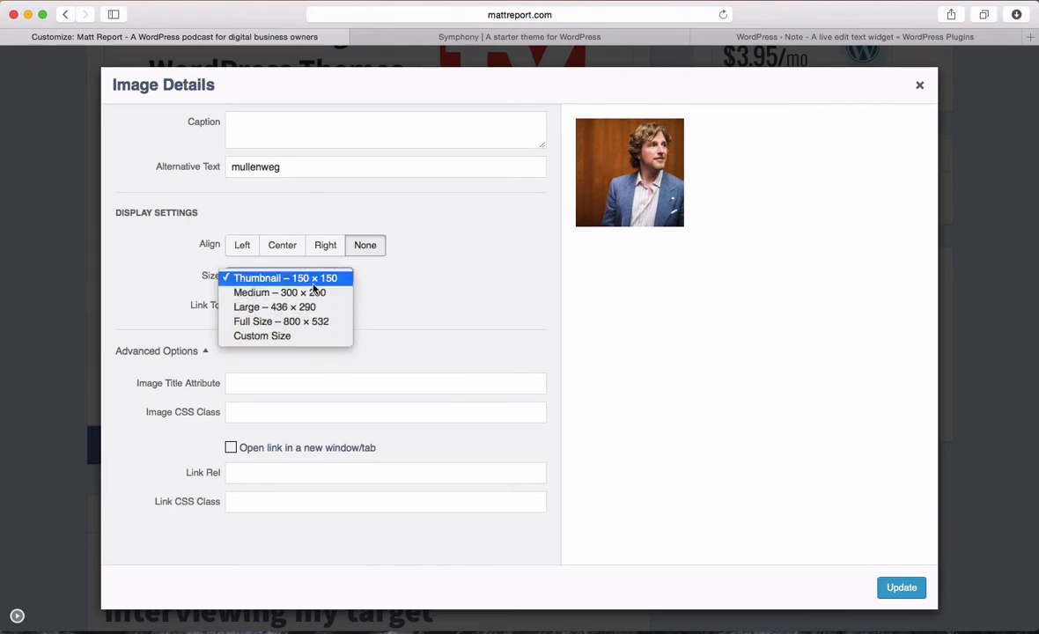
pyautogui.click(315, 306)
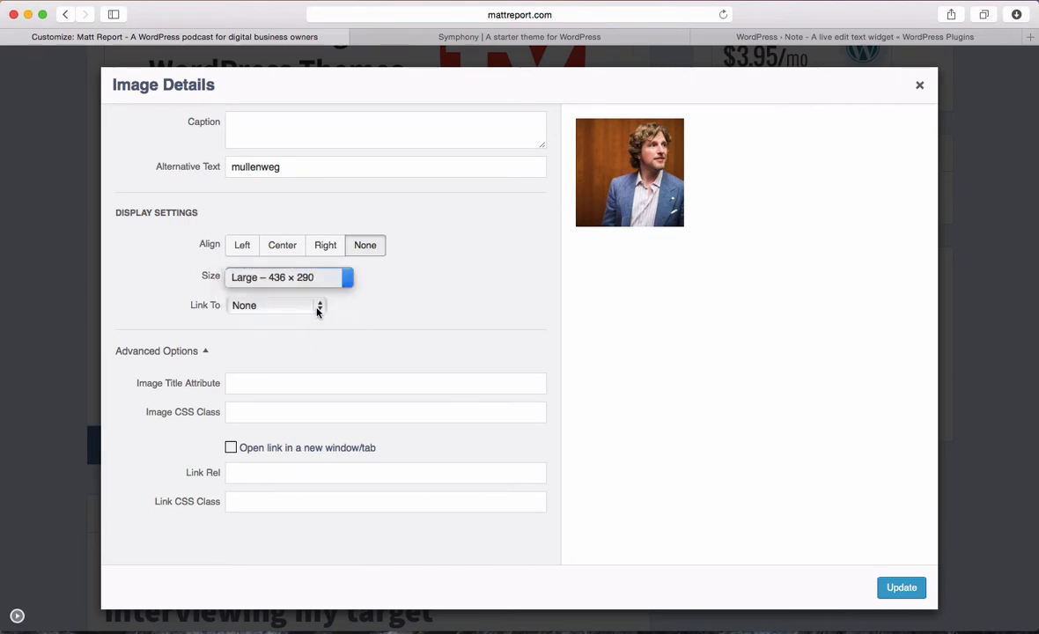
pyautogui.click(896, 586)
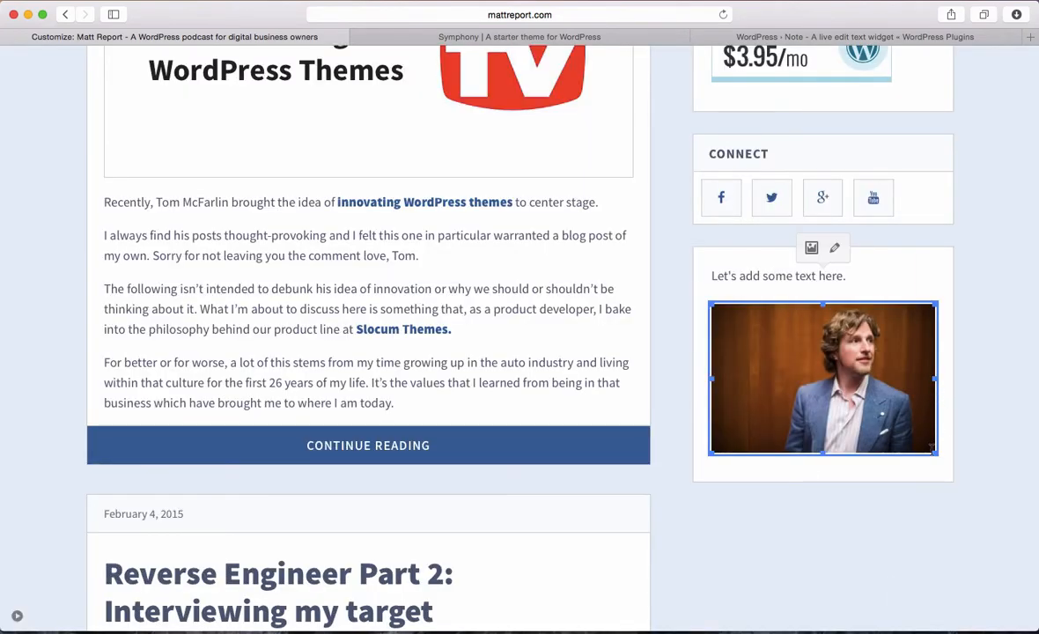
# - Scale the photo down proportionally so it is slightly narrower than the Note widget
pyautogui.moveTo(933, 448); pyautogui.dragTo(897, 433)
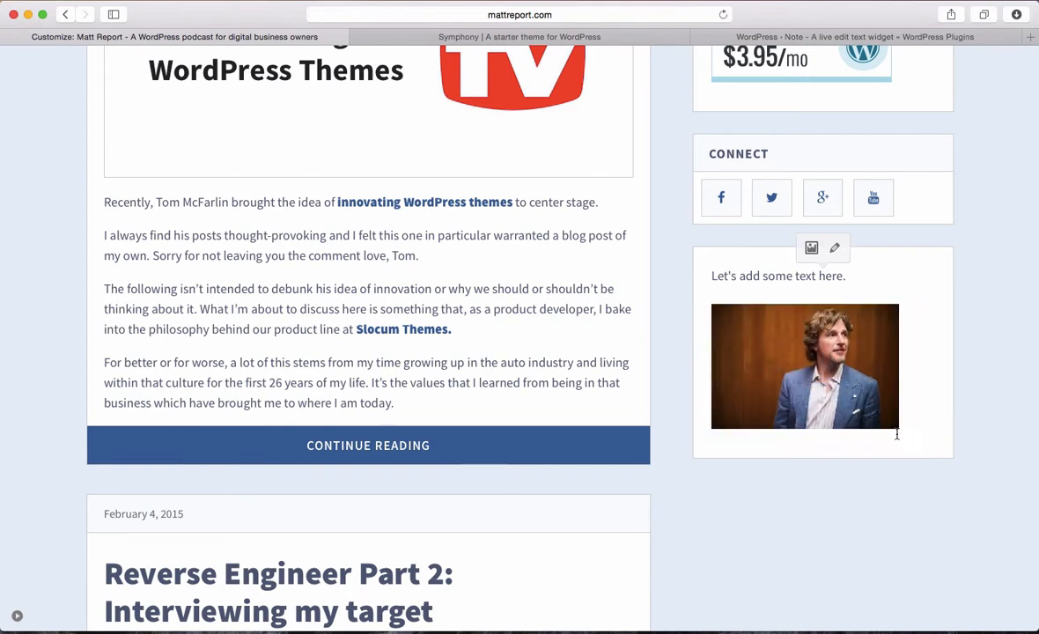
pyautogui.click(893, 343)
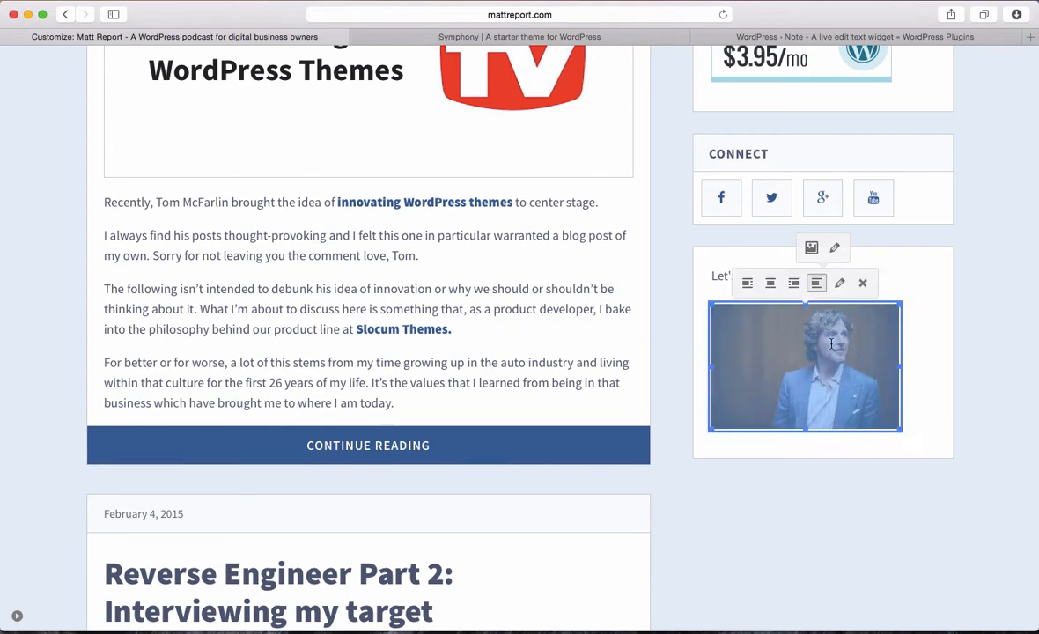
pyautogui.click(915, 353)
pyautogui.scroll(2, 912, 353)
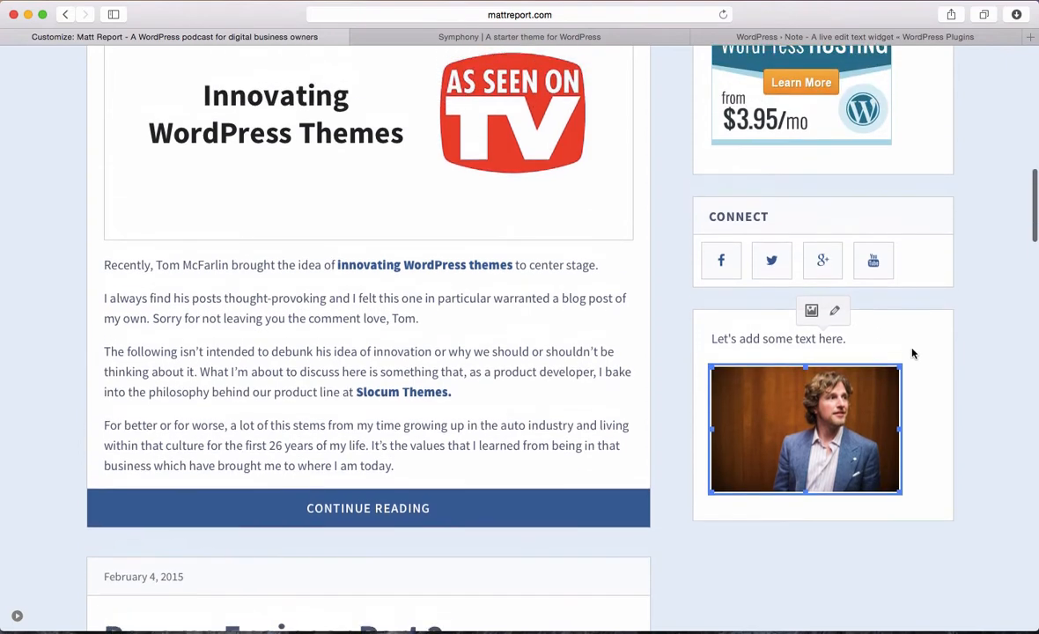
# - Title the Note widget "Mullenweg Rules" in its settings and make the title visible on the site
pyautogui.click(835, 311)
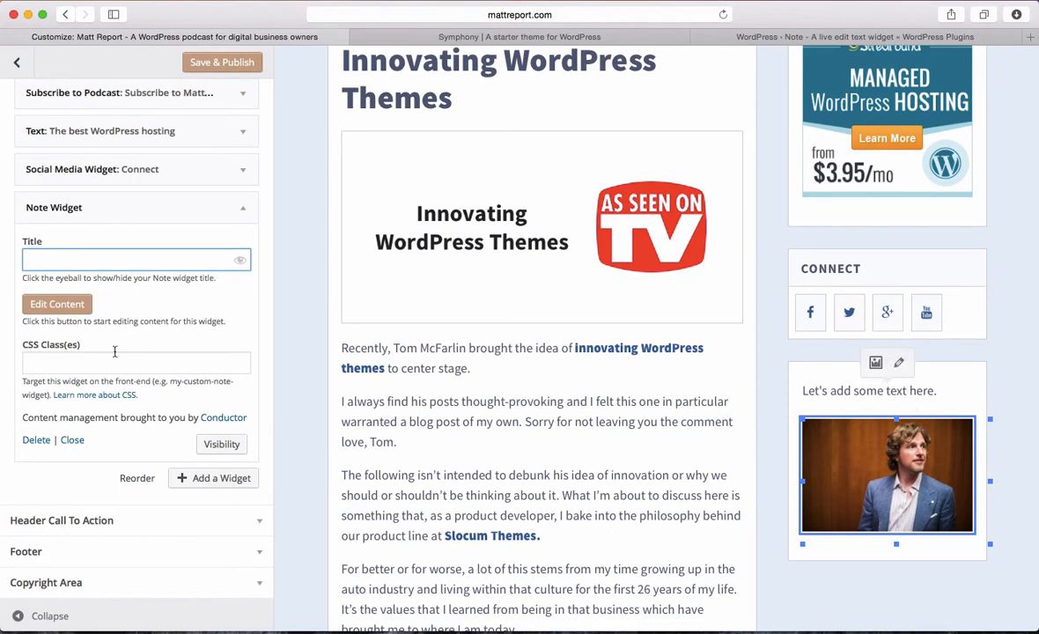
pyautogui.click(16, 616)
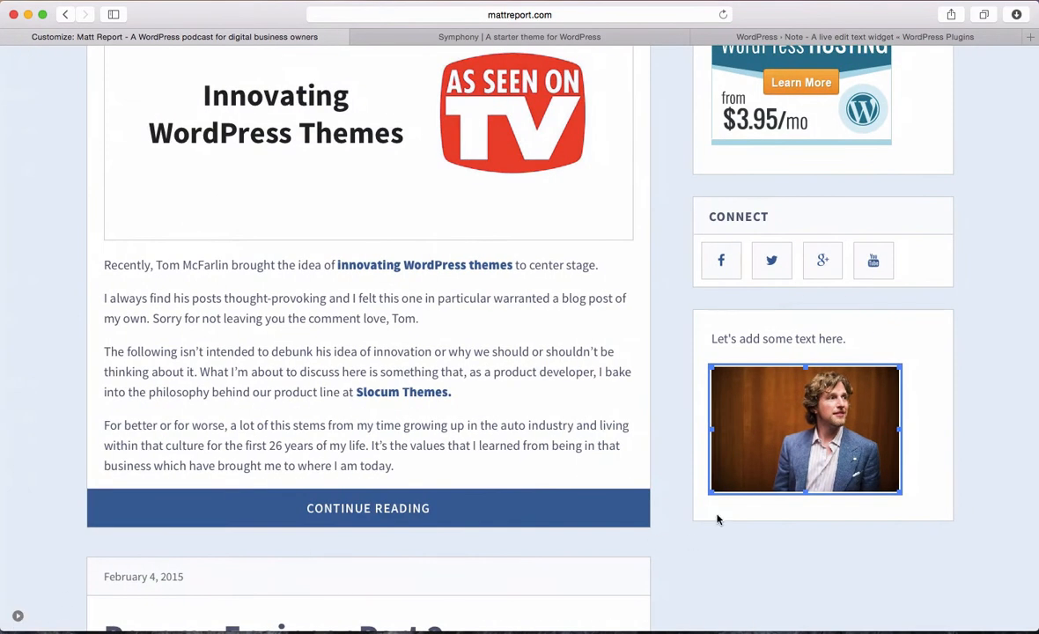
pyautogui.click(835, 311)
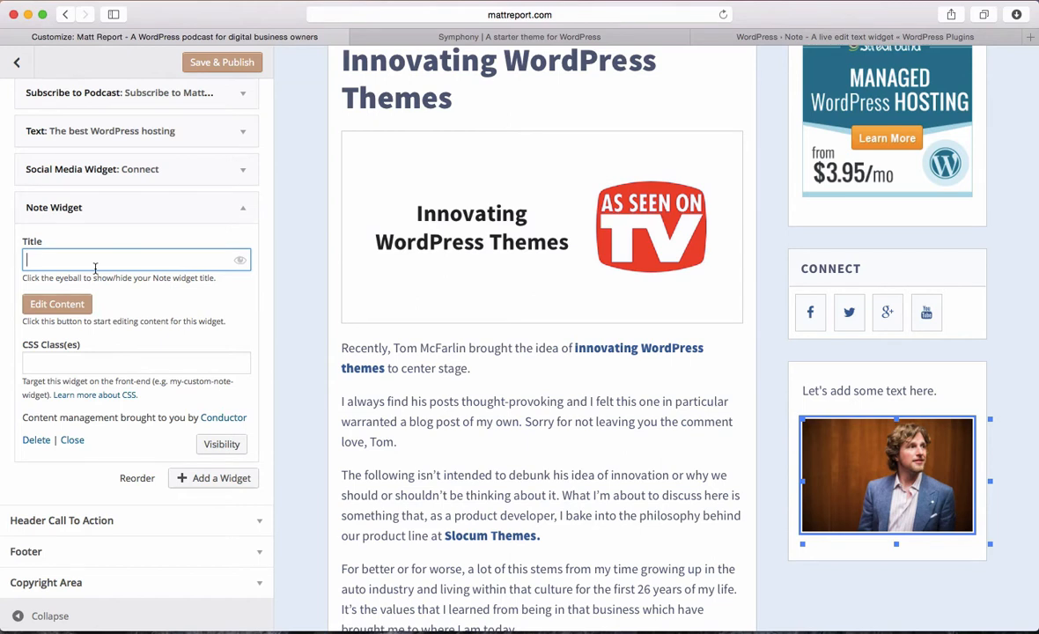
pyautogui.write('Mulleb')
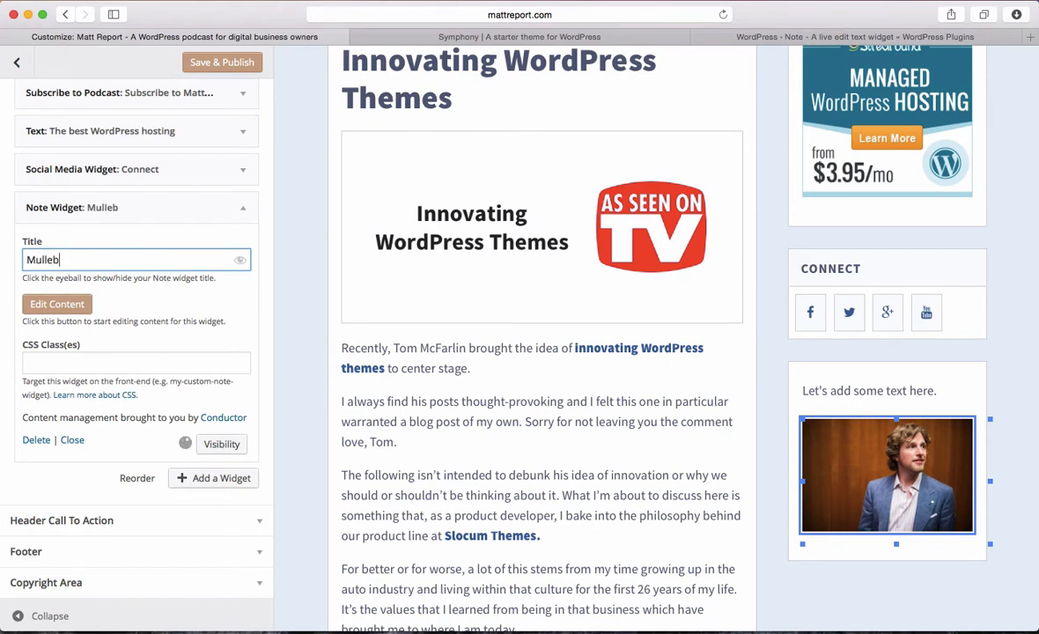
pyautogui.press('BackSpace')
pyautogui.write('nweg Rules')
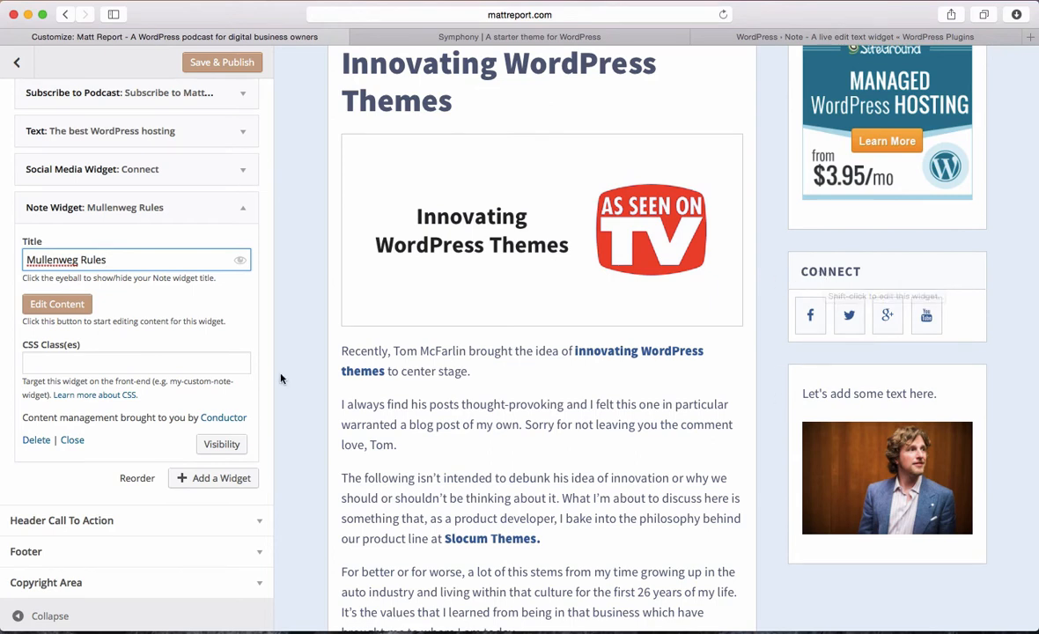
pyautogui.click(240, 265)
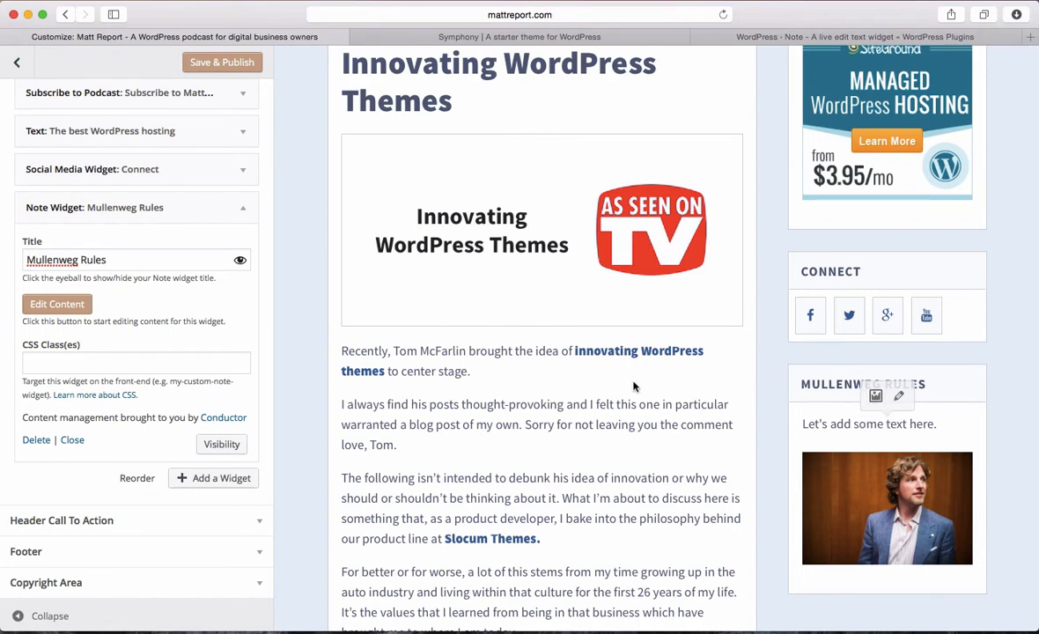
# - Hide the sidebar Note widget's title on the site while keeping its text and photo selectable in the preview
pyautogui.click(240, 262)
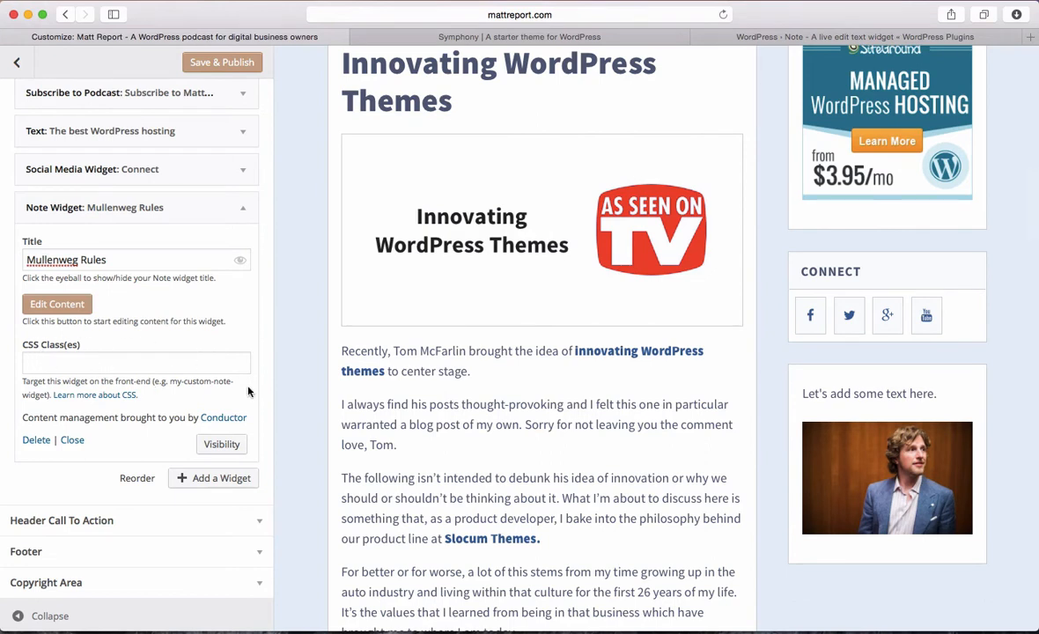
pyautogui.click(70, 366)
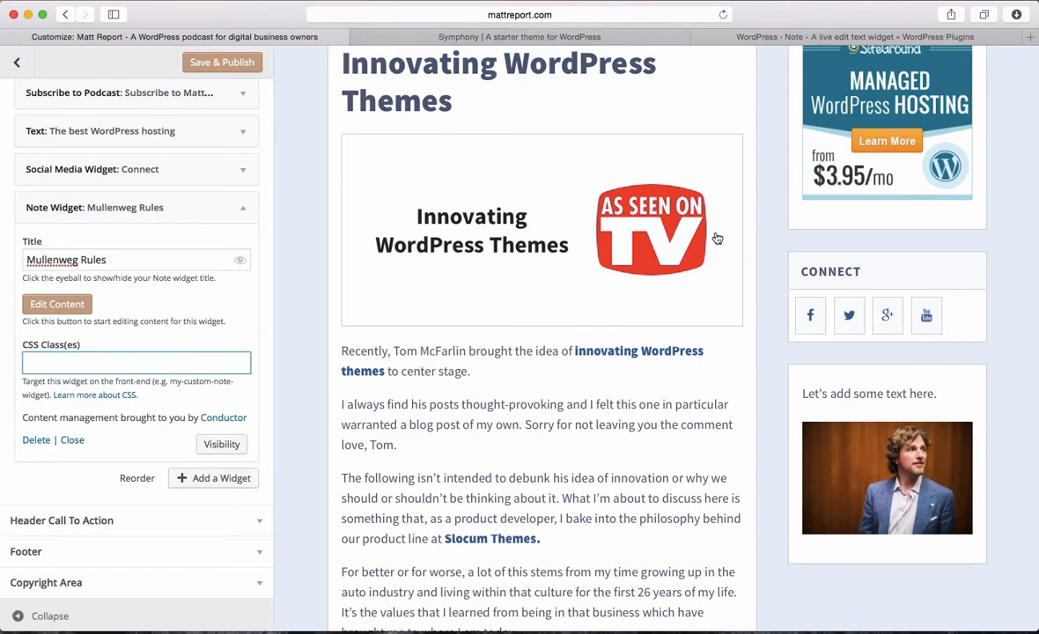
pyautogui.click(851, 469)
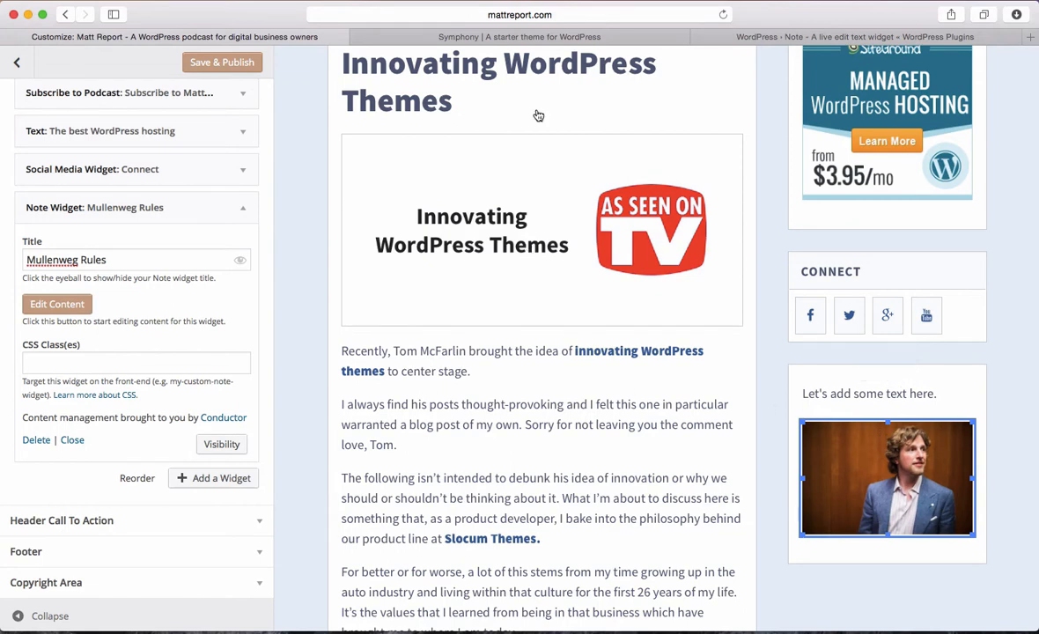
# - Switch to the Symphony site, open its front page in the Customizer, and add a Note Widget to the Front Page - Content area
pyautogui.click(531, 39)
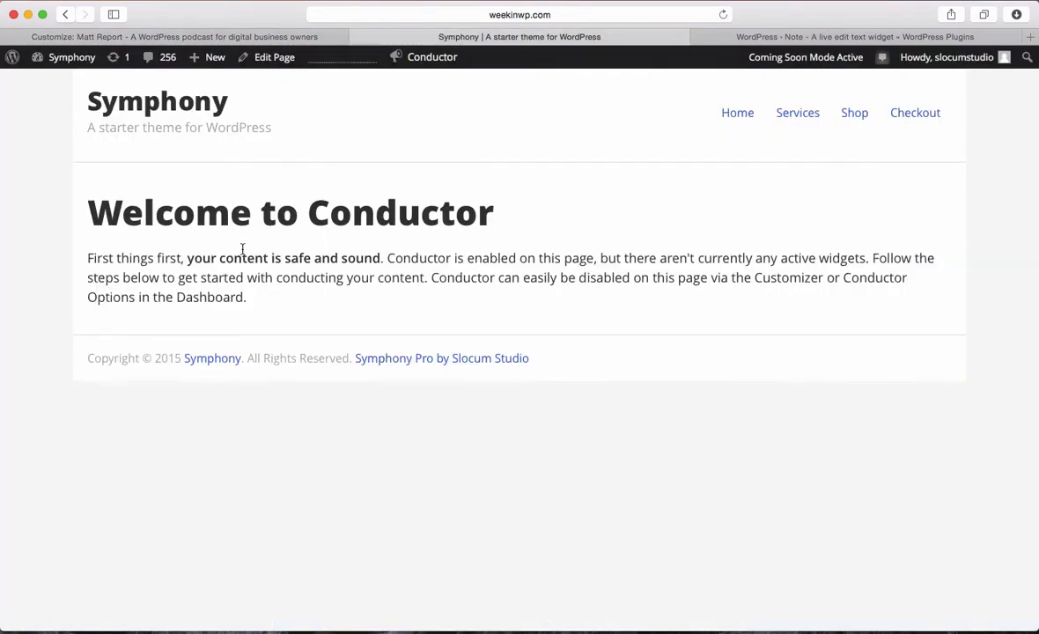
pyautogui.moveTo(394, 58)
pyautogui.click(431, 83)
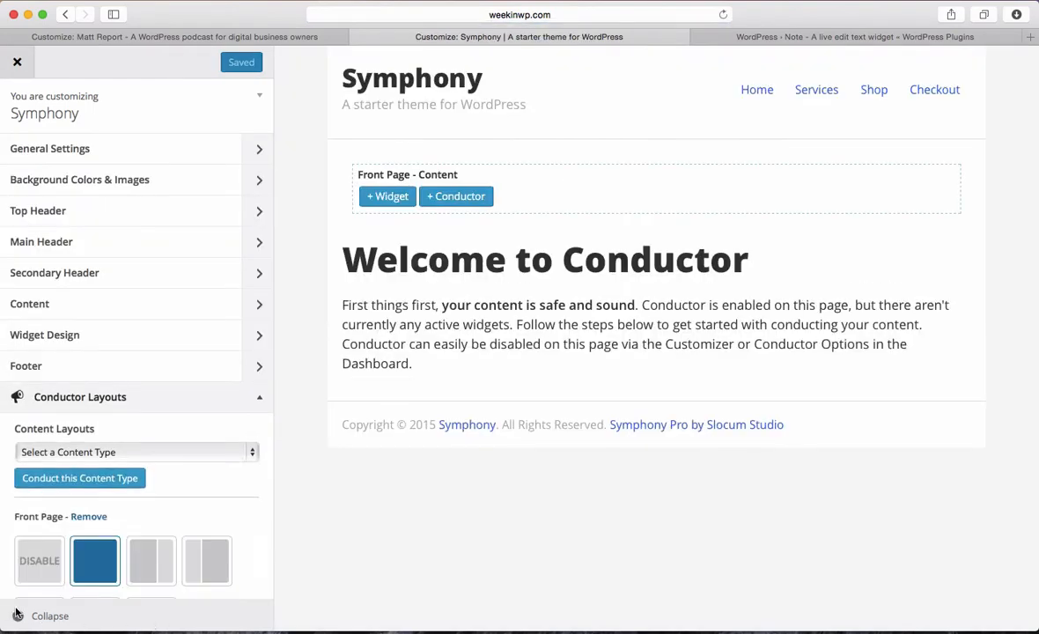
pyautogui.click(374, 195)
pyautogui.write('note')
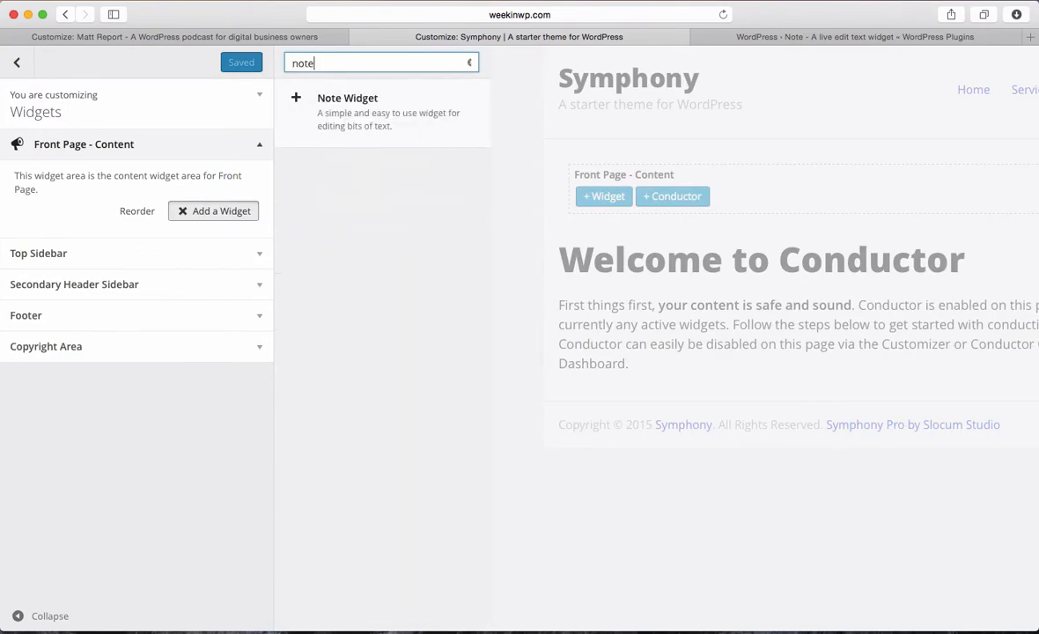
pyautogui.click(405, 108)
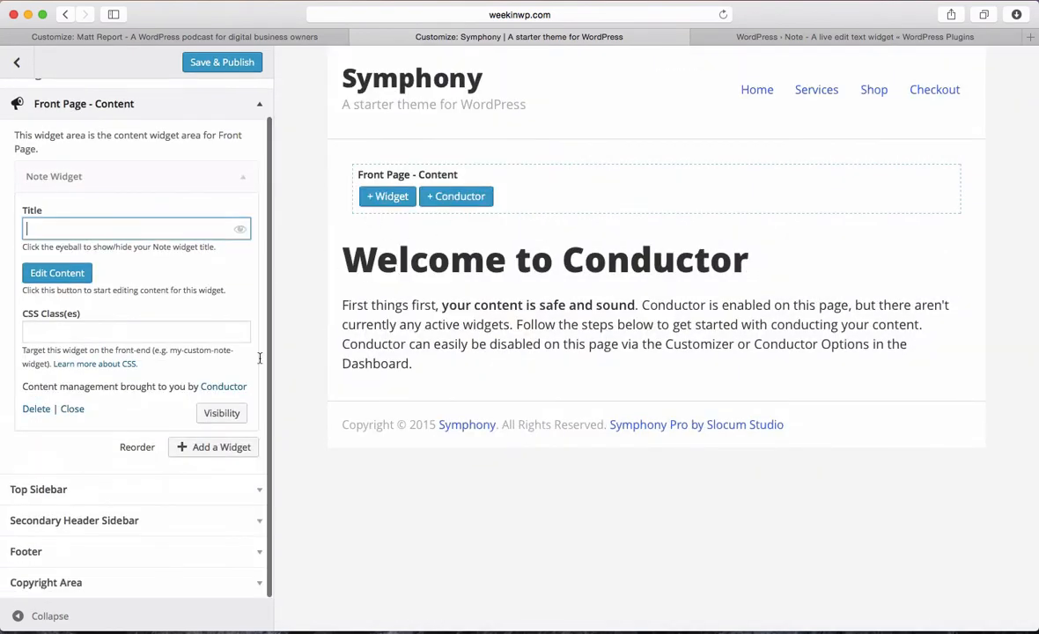
# - Insert the EDDY remix cover image from the media library into the new Note widget, previewed at full page width
pyautogui.click(18, 616)
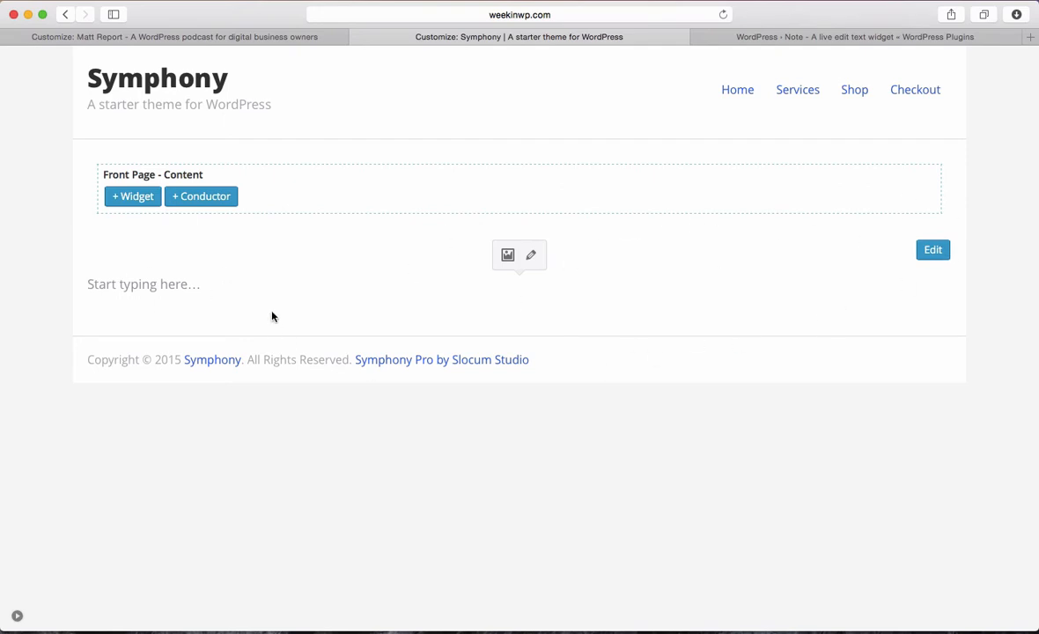
pyautogui.click(508, 256)
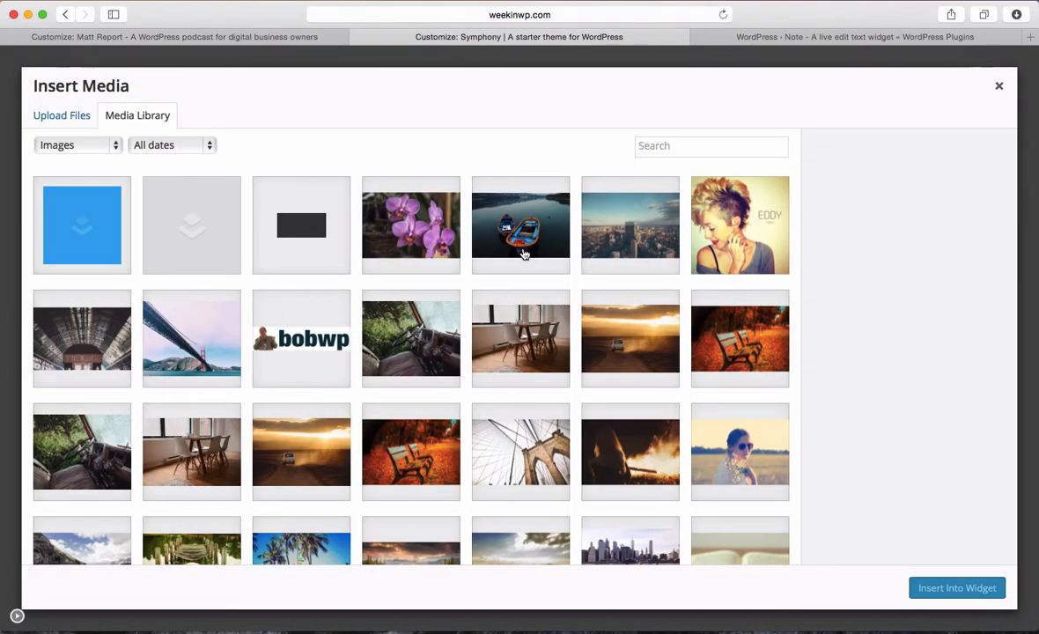
pyautogui.click(694, 225)
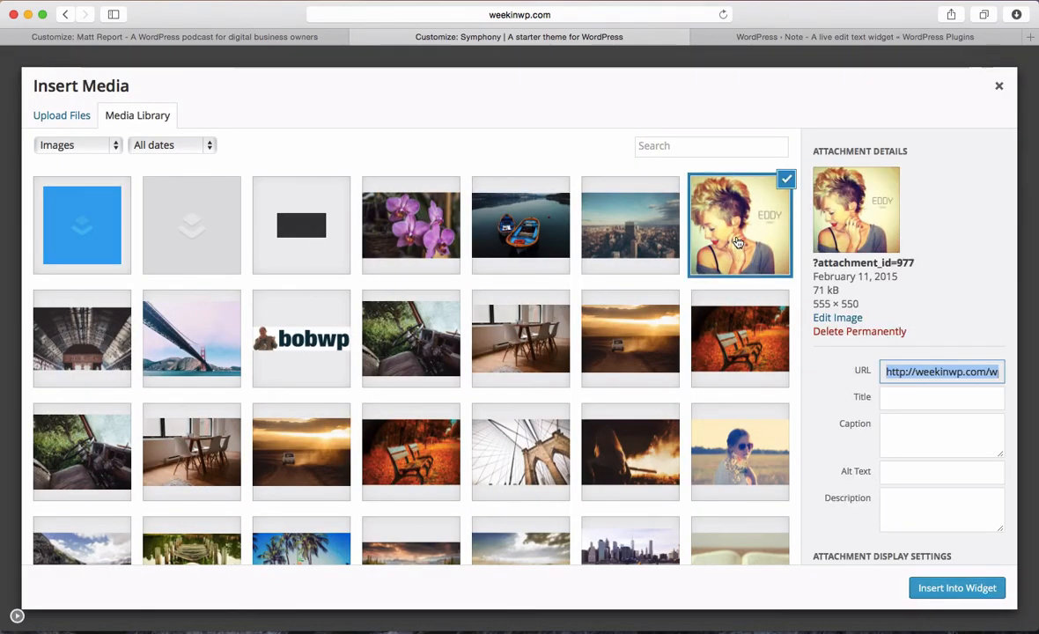
pyautogui.click(955, 588)
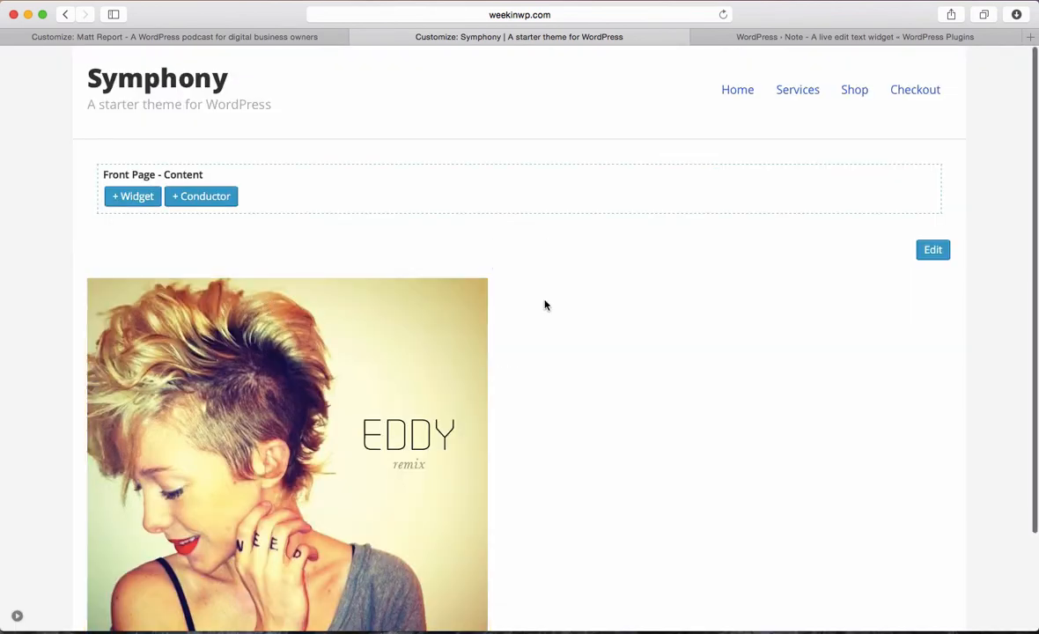
# - Scale the EDDY image down proportionally to about half its width and align it left so text can wrap beside it
pyautogui.click(471, 299)
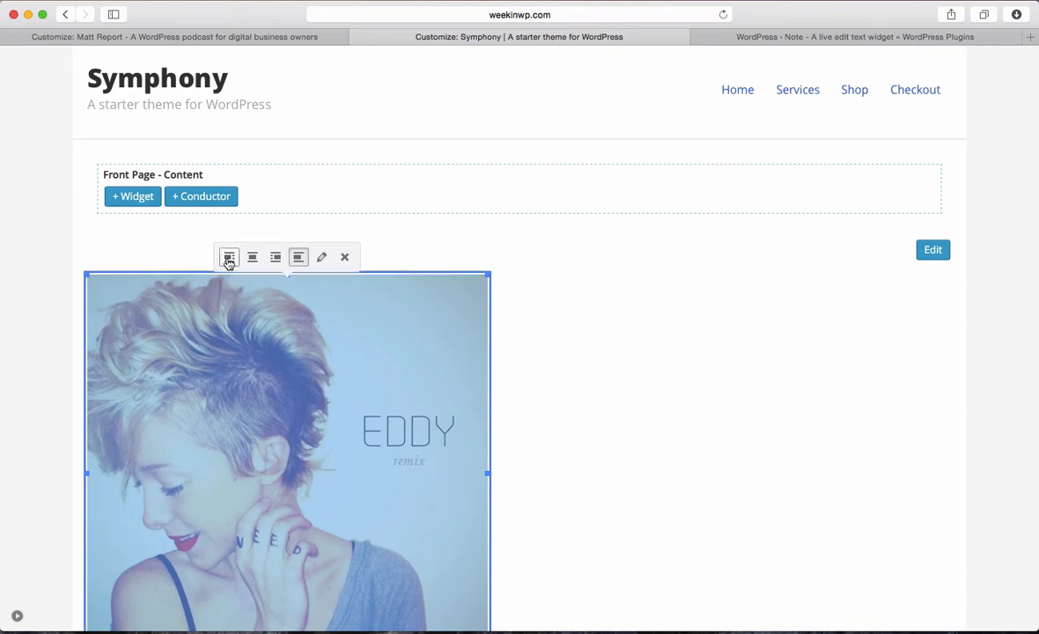
pyautogui.scroll(-5, 512, 438)
pyautogui.moveTo(489, 536); pyautogui.dragTo(273, 327)
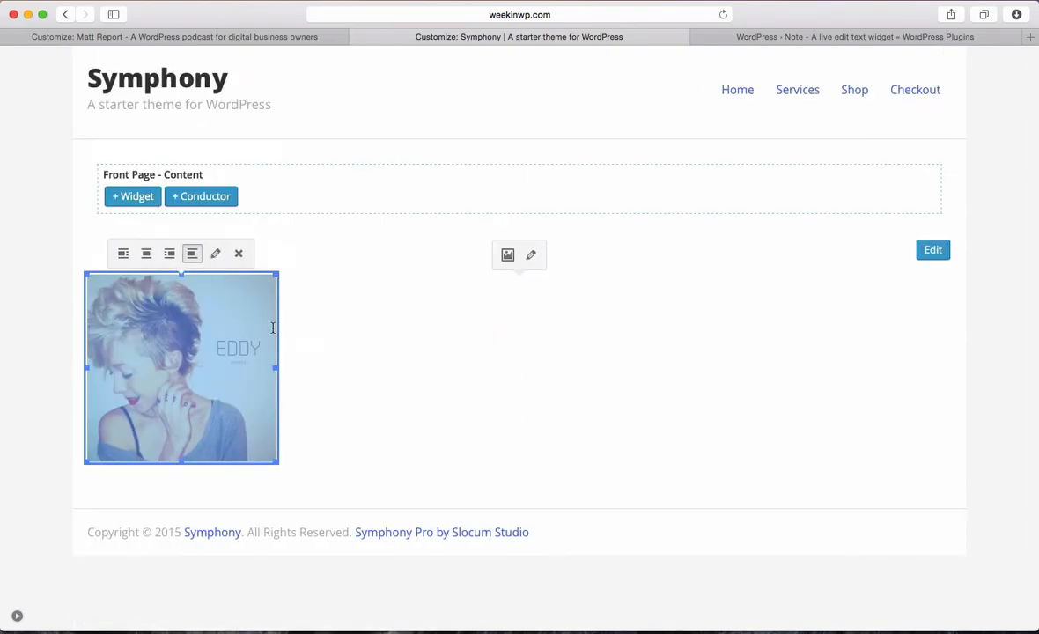
pyautogui.click(349, 289)
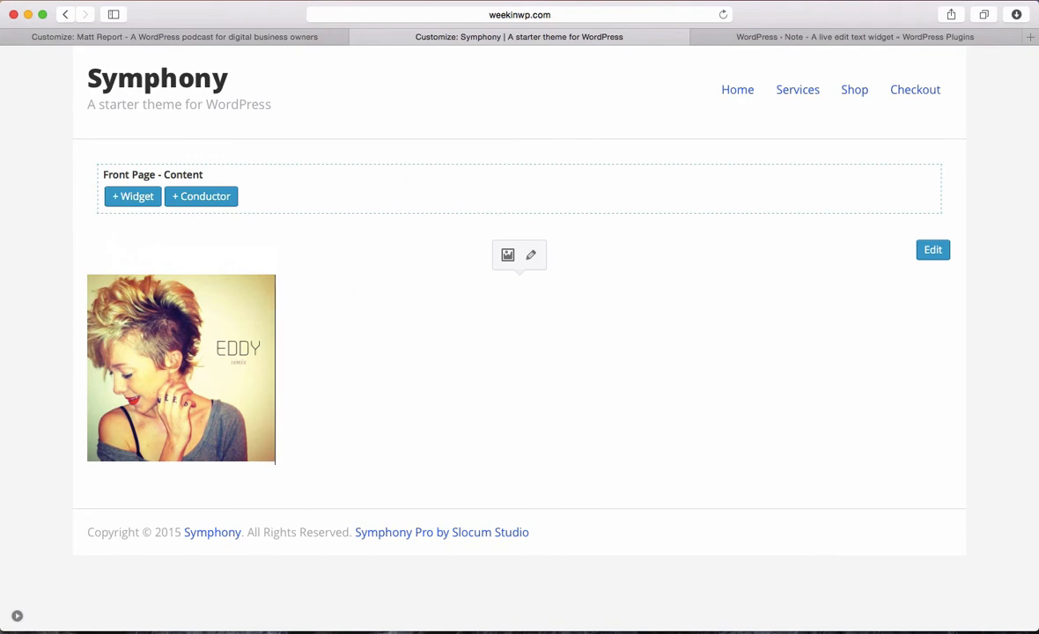
pyautogui.click(141, 280)
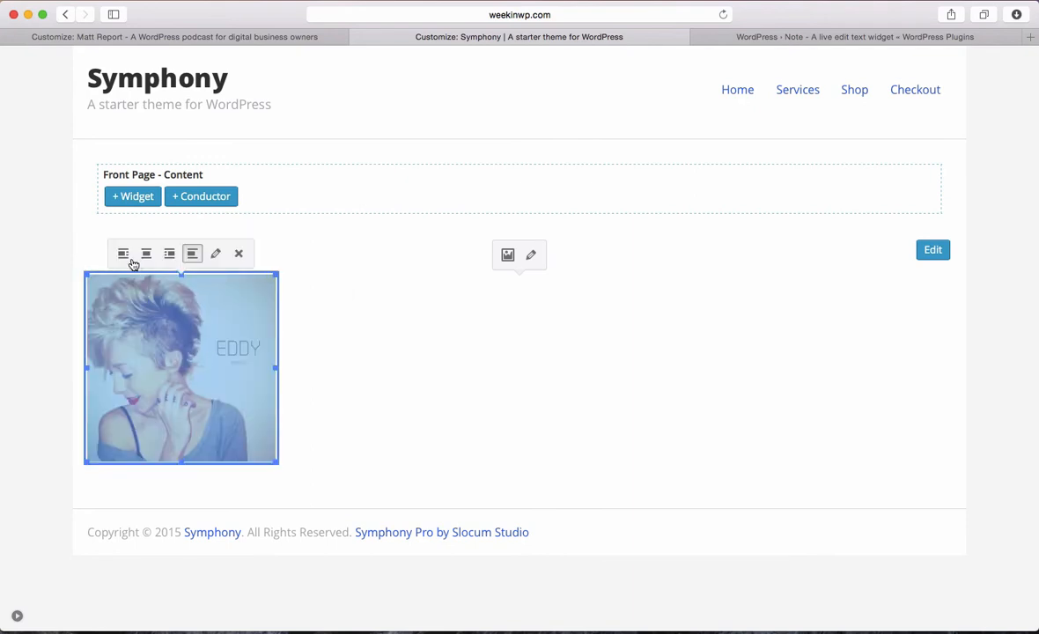
pyautogui.click(124, 253)
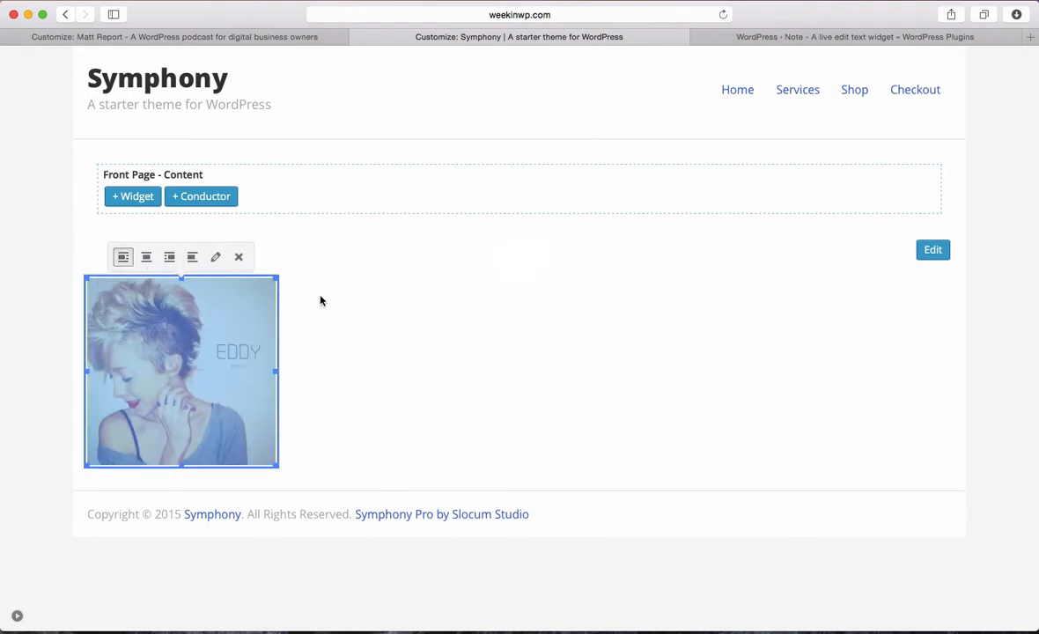
# - Add lines beside the image: "Check out our latest remix", "All of our great hits on one album. Buy it now for 99-cents" and "Buy now it."
pyautogui.click(321, 300)
pyautogui.write('s')
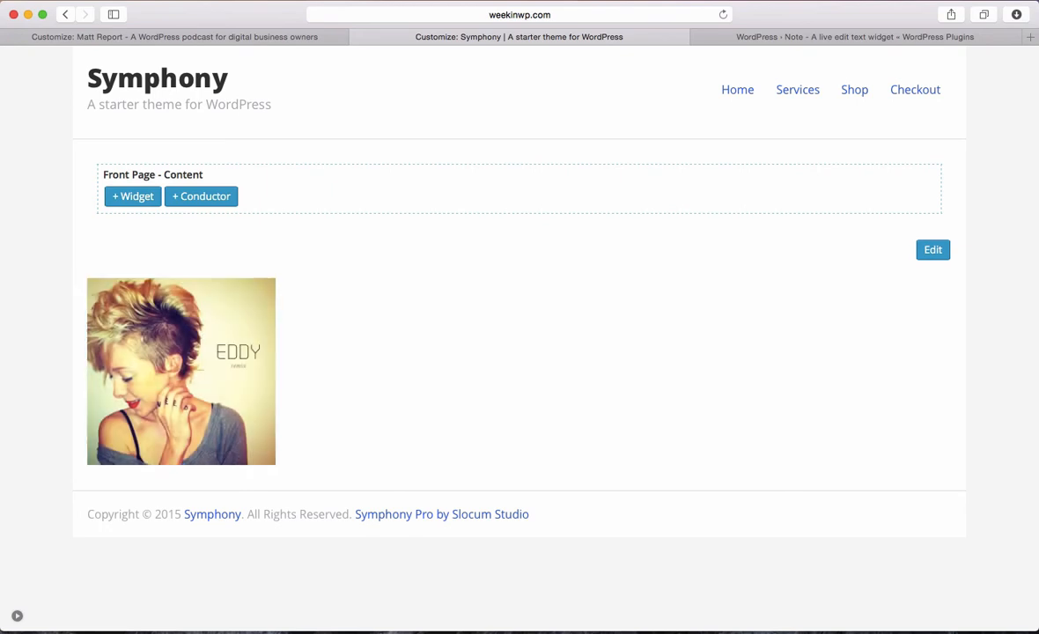
pyautogui.write('Check out our lat')
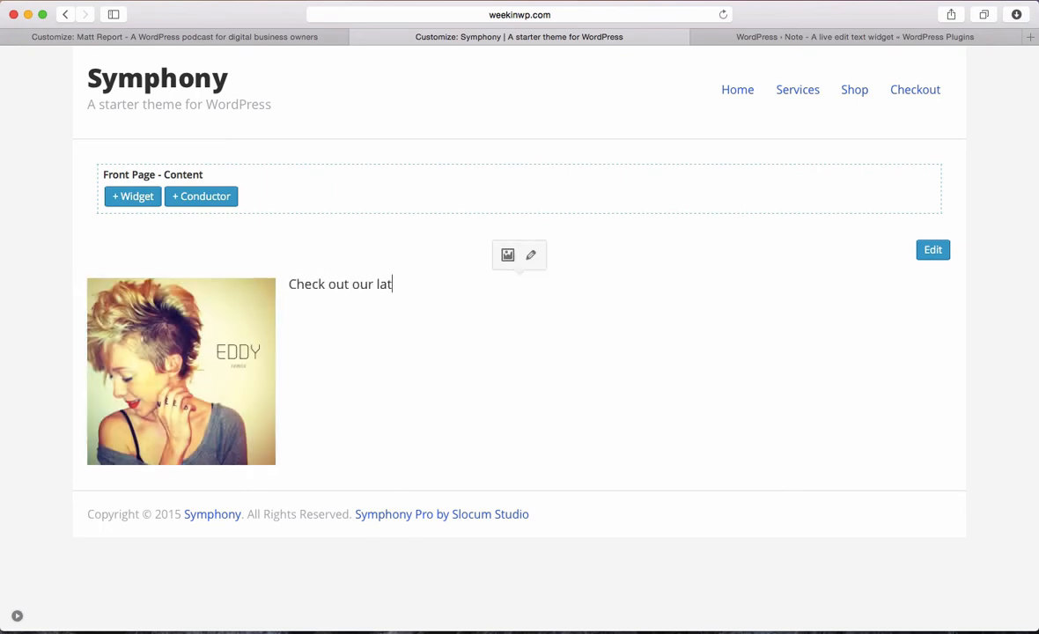
pyautogui.write('est remixAll of ')
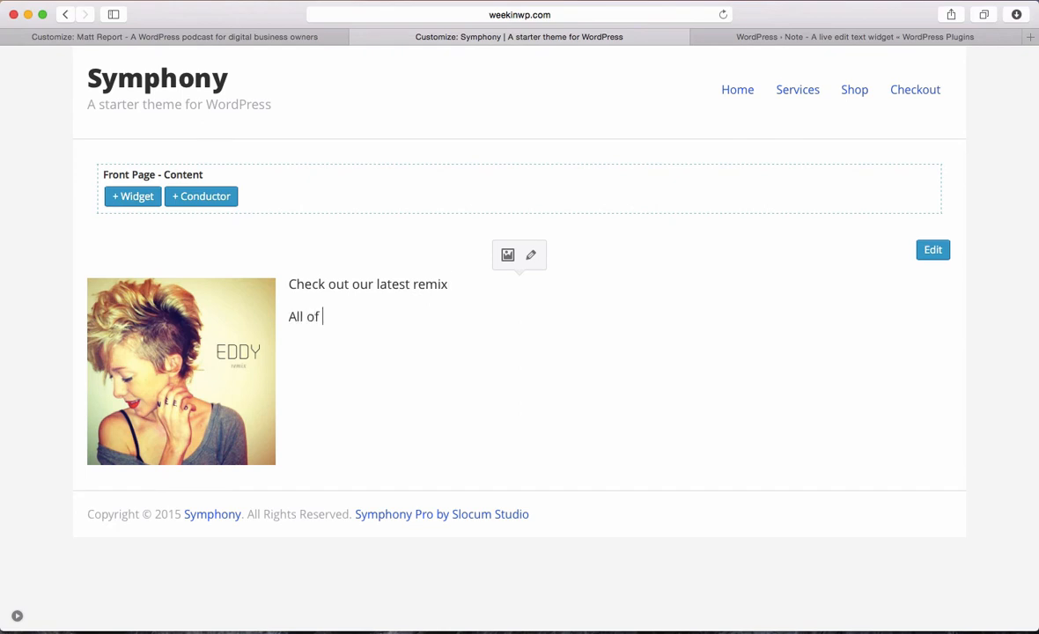
pyautogui.write('our grate')
pyautogui.write('eat hits on')
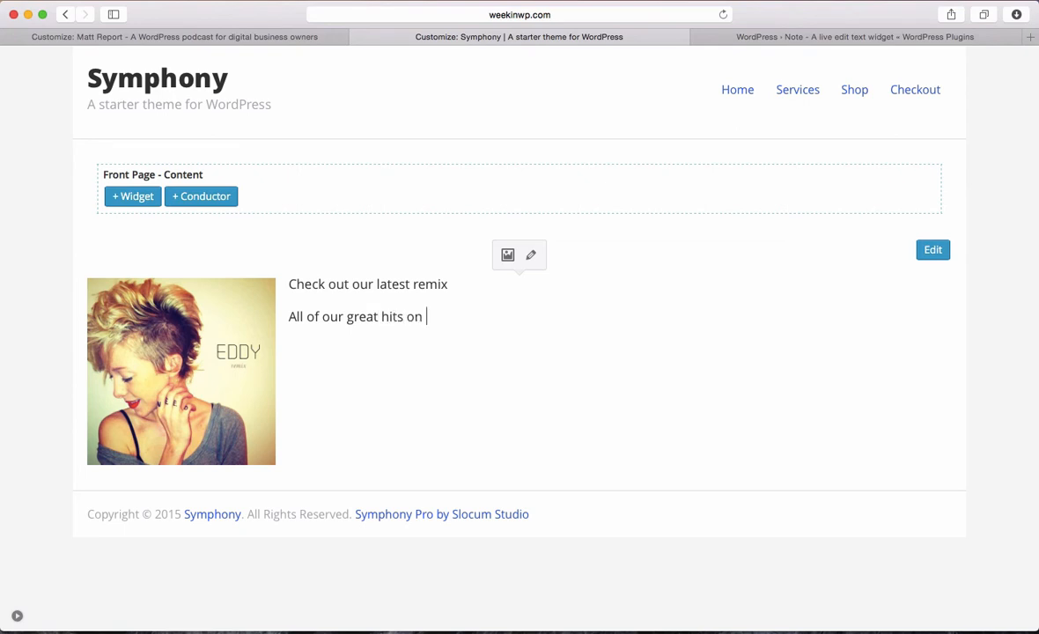
pyautogui.write(' one album. Buy it no')
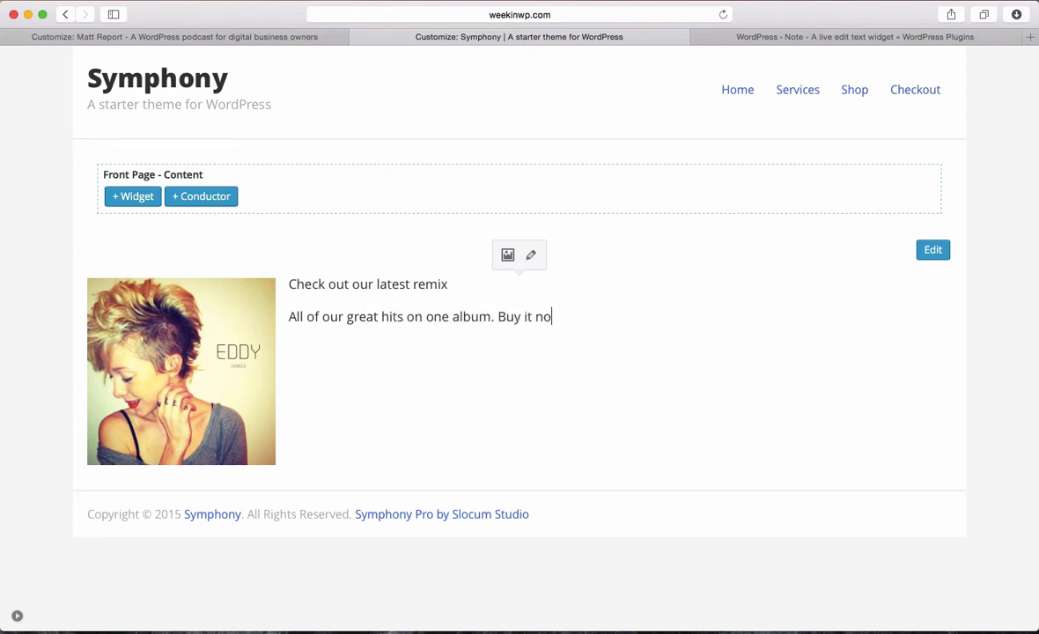
pyautogui.write('w for 99-cents')
pyautogui.write('B')
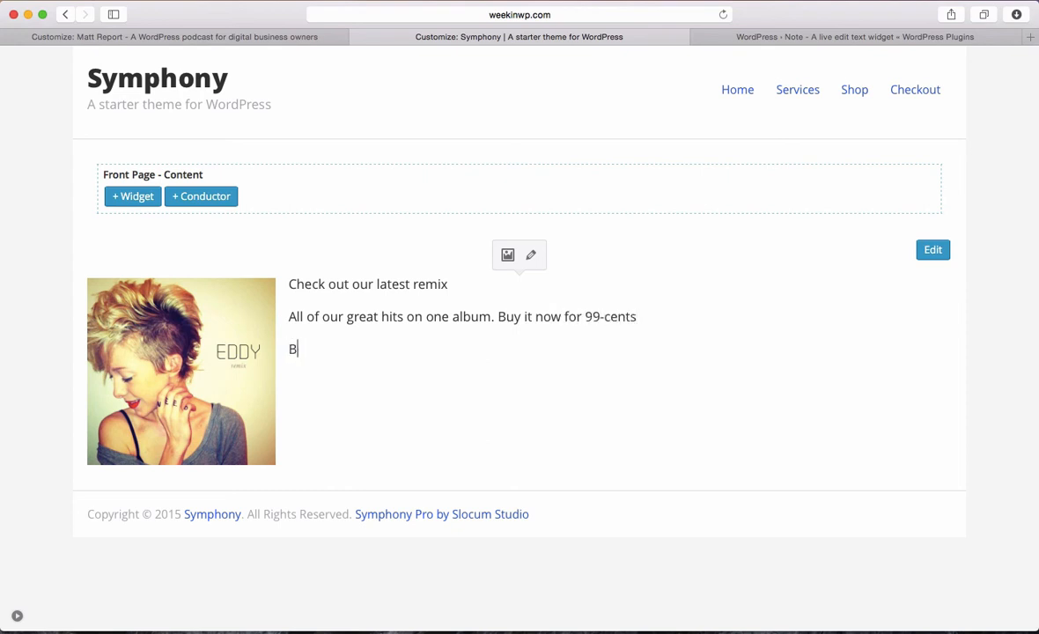
pyautogui.write('uy now!')
# - Format the line "Check out our latest remix" in the Note widget as Heading 2
pyautogui.tripleClick(470, 287)
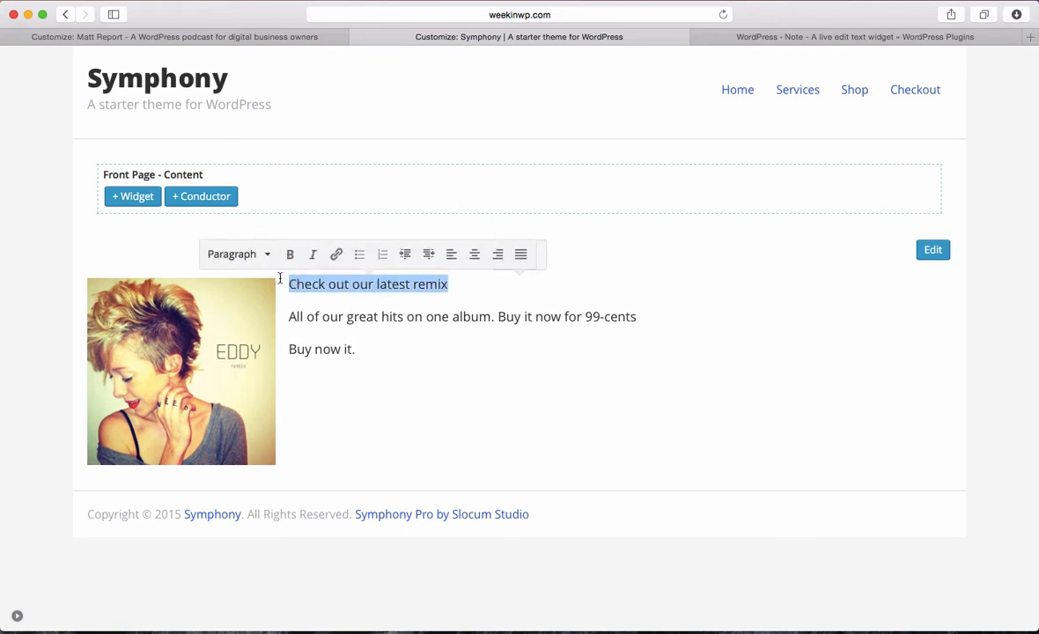
pyautogui.click(263, 257)
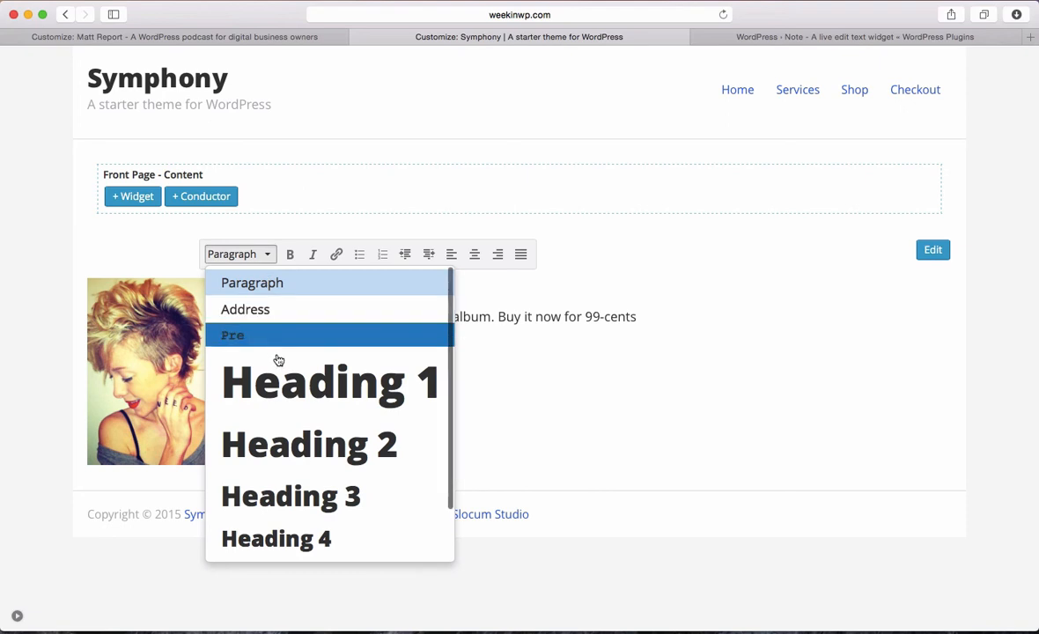
pyautogui.click(303, 460)
pyautogui.click(475, 374)
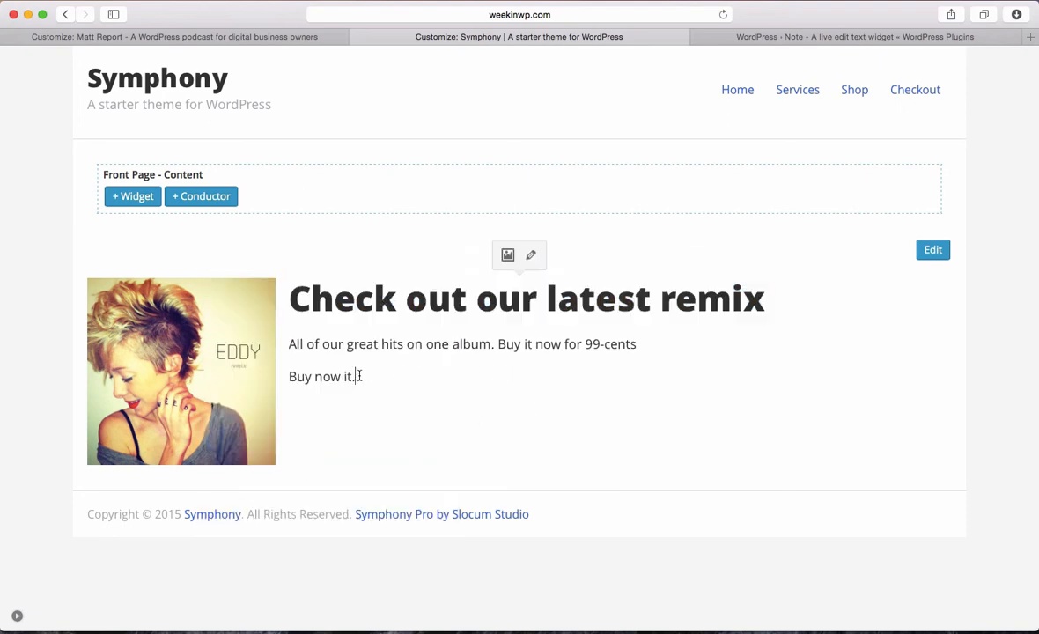
# - Link the text "Buy now it." to the site's existing Home Page
pyautogui.moveTo(359, 376); pyautogui.dragTo(283, 377)
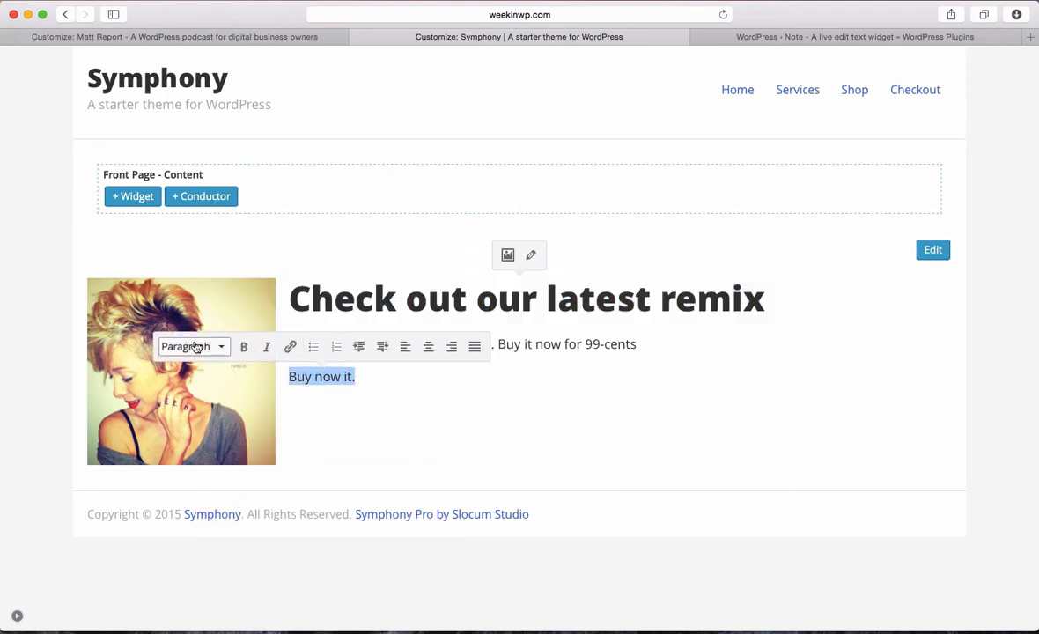
pyautogui.click(290, 346)
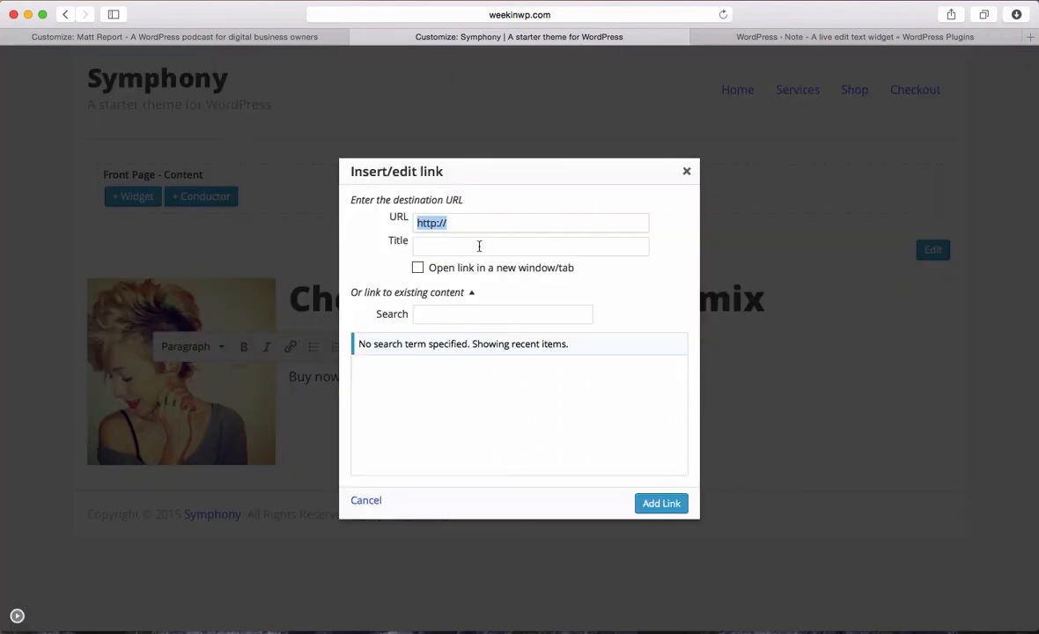
pyautogui.click(395, 368)
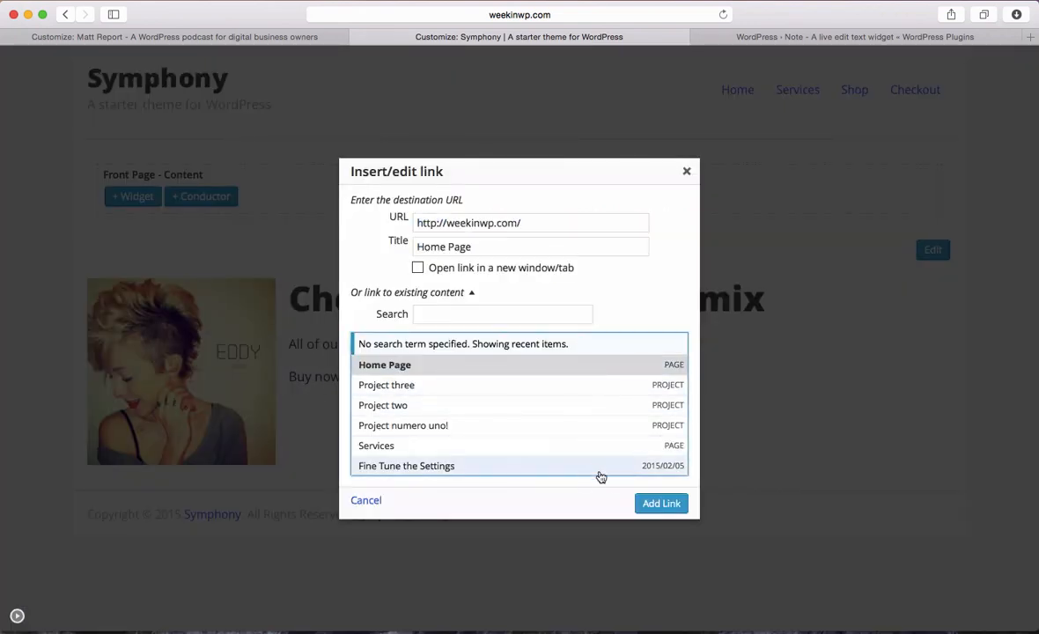
pyautogui.click(657, 503)
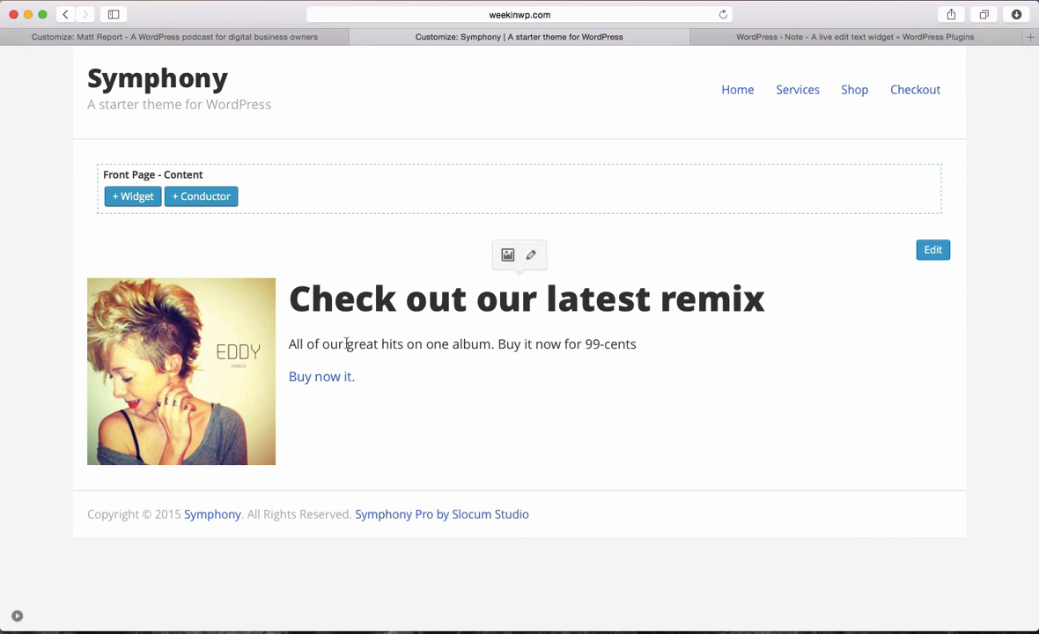
# - Restore the Customizer controls, save and publish the front page's Note widget, and leave the widget settings
pyautogui.click(16, 616)
pyautogui.click(200, 64)
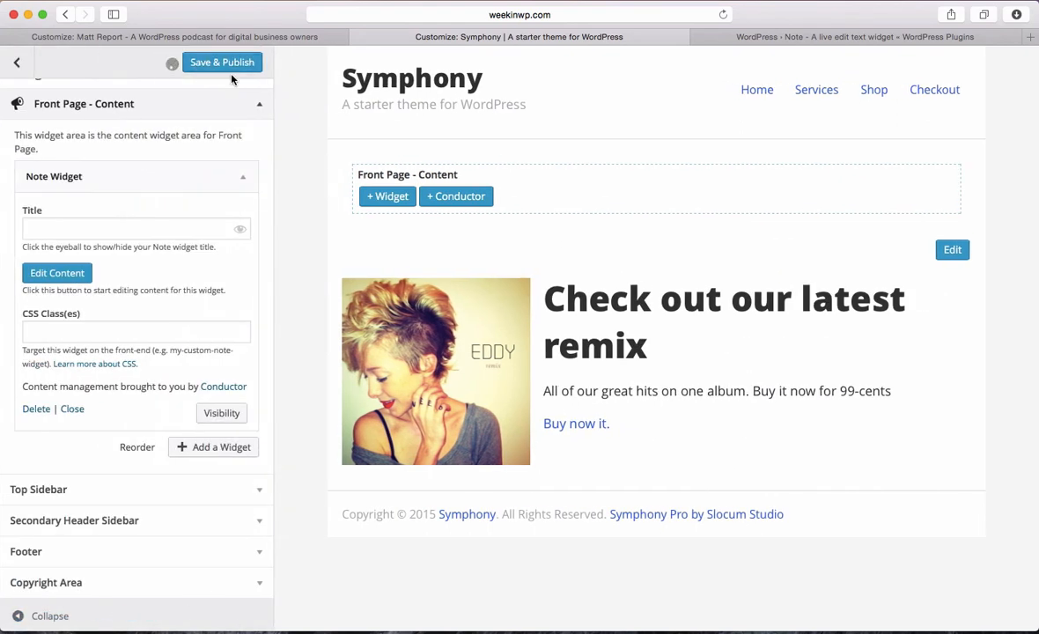
pyautogui.click(17, 58)
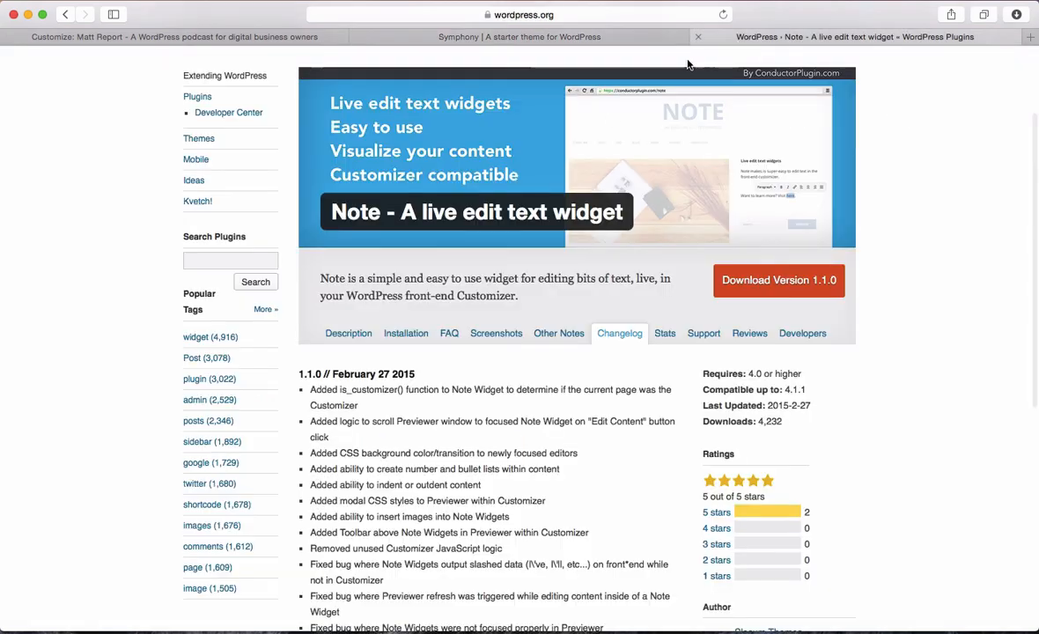
# - Review the Note plugin's address and its version 1.1.0 changelog on the WordPress.org plugin page
pyautogui.click(713, 37)
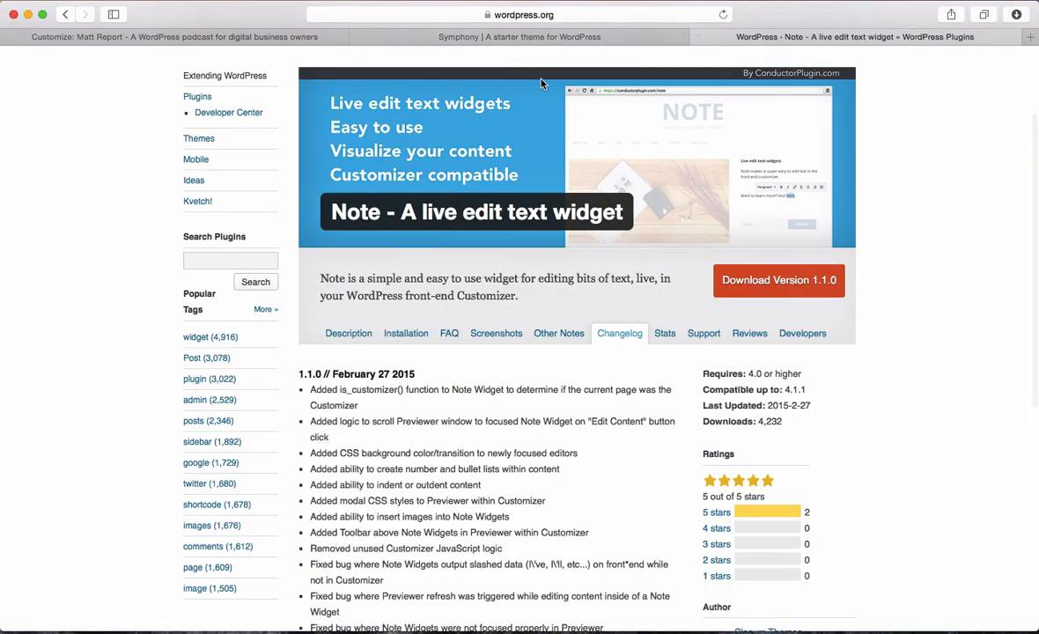
pyautogui.click(581, 16)
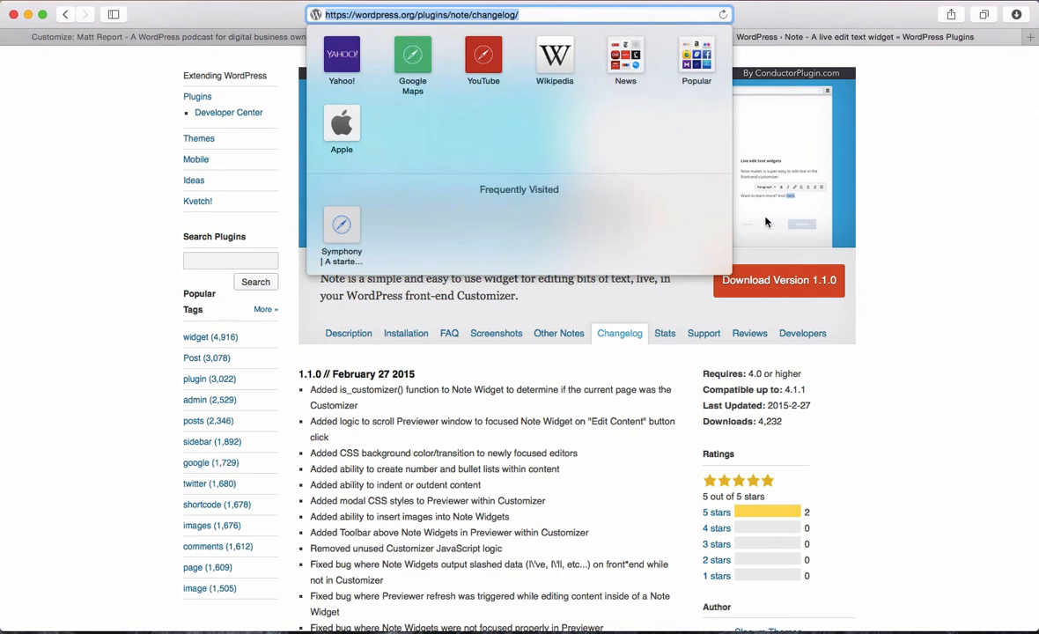
pyautogui.click(961, 335)
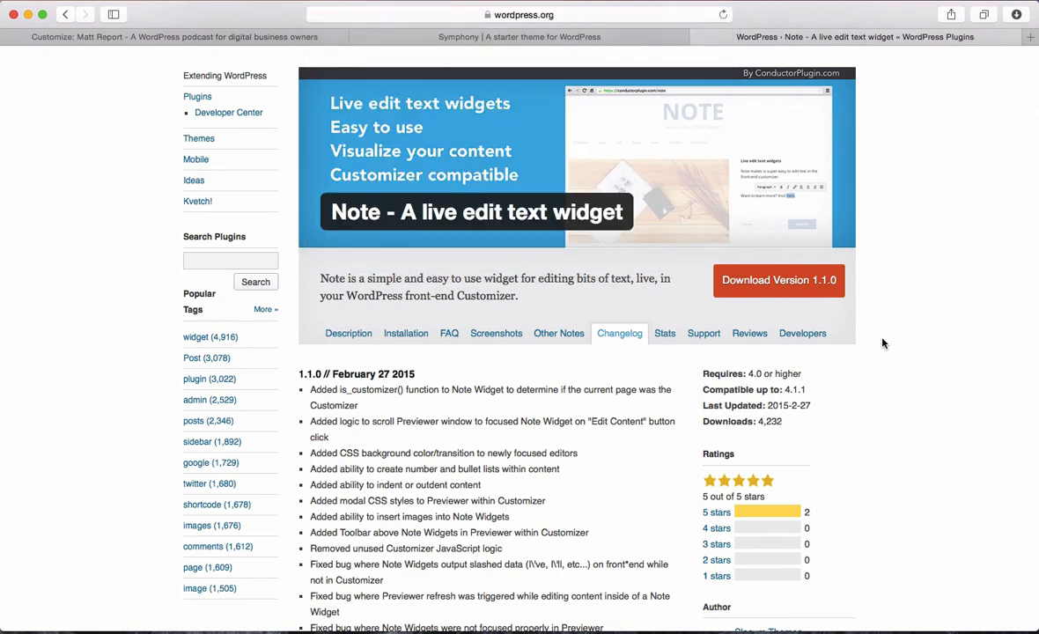
pyautogui.scroll(1, 883, 337)
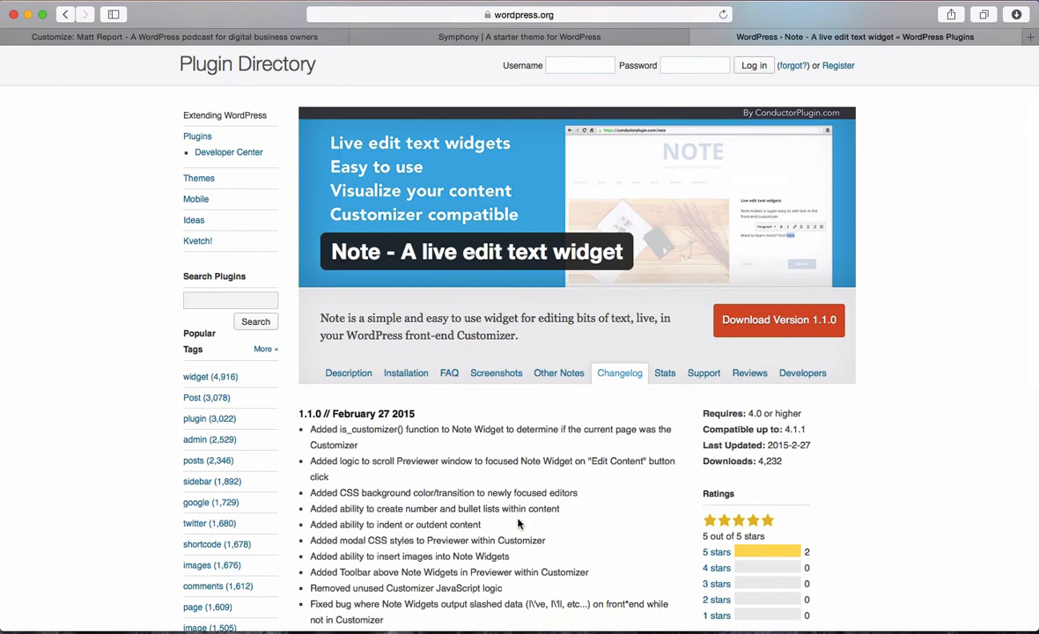
pyautogui.scroll(-1, 529, 475)
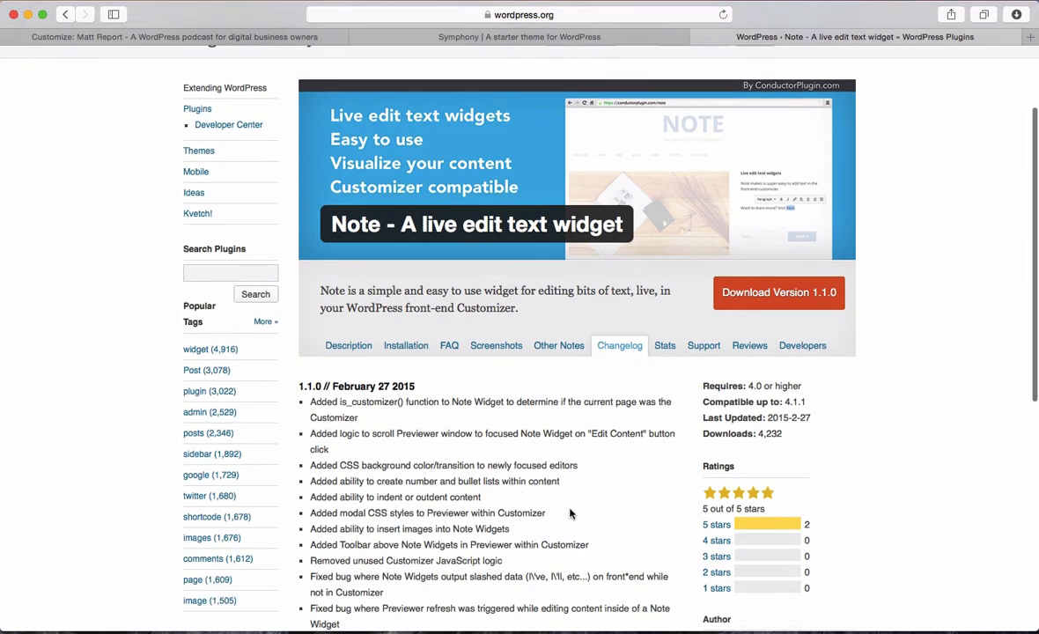
pyautogui.rightClick(495, 464)
pyautogui.click(449, 414)
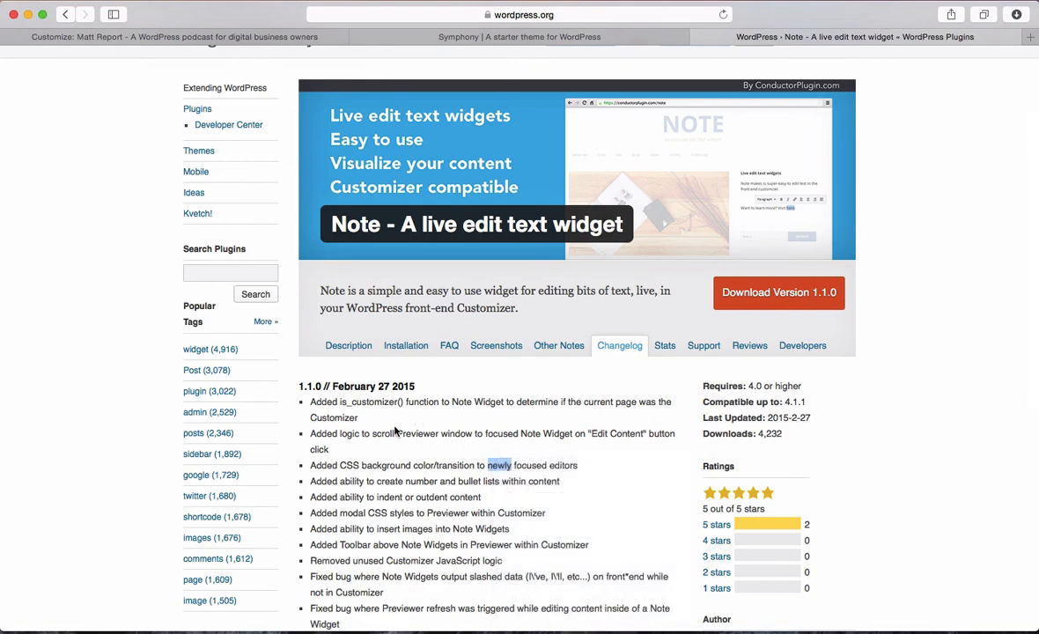